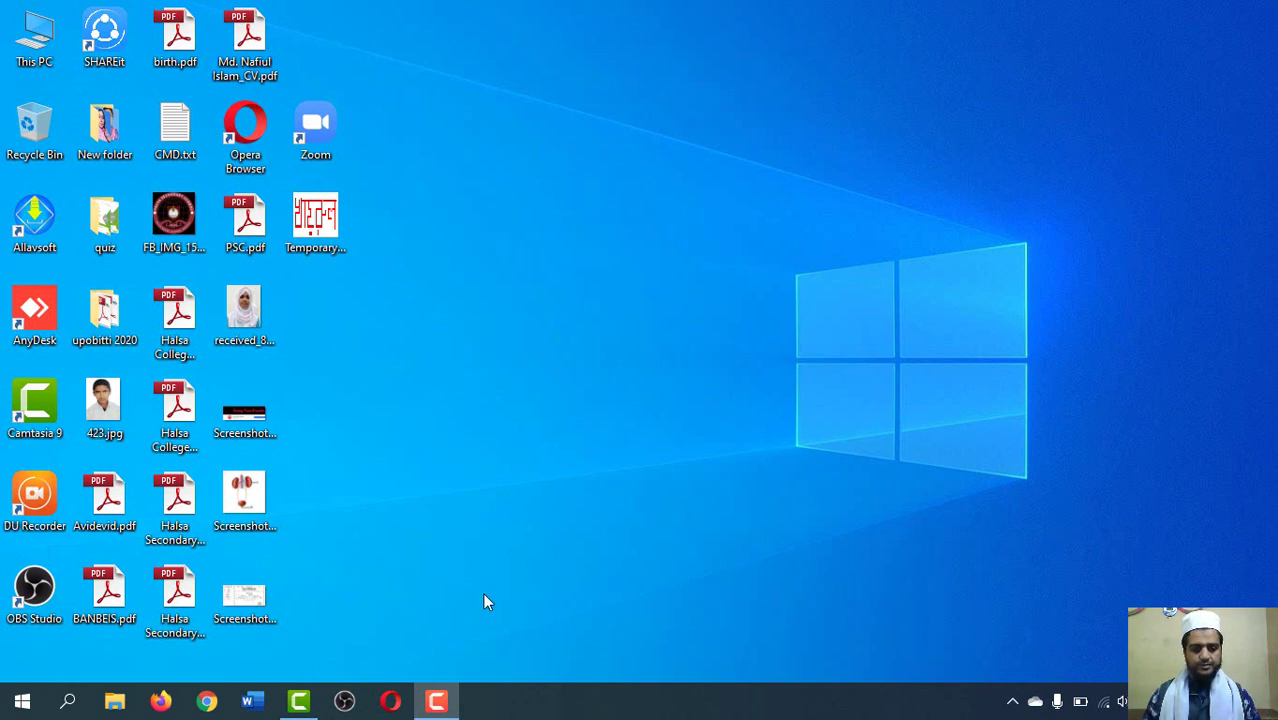
- Launch Microsoft Word from the Start menu's app list under W
left_click(23, 701)
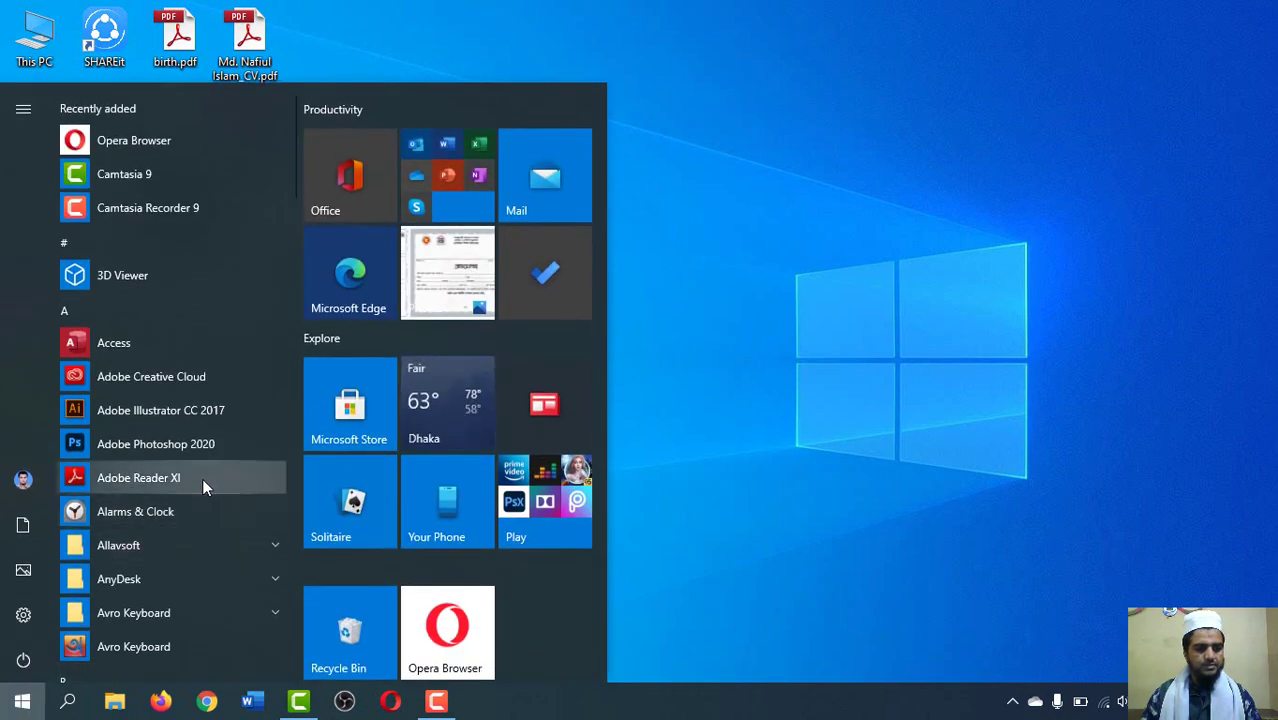
scroll(203, 487, "down", 3)
scroll(202, 478, "down", 2)
scroll(202, 478, "down", 3)
scroll(202, 478, "down", 2)
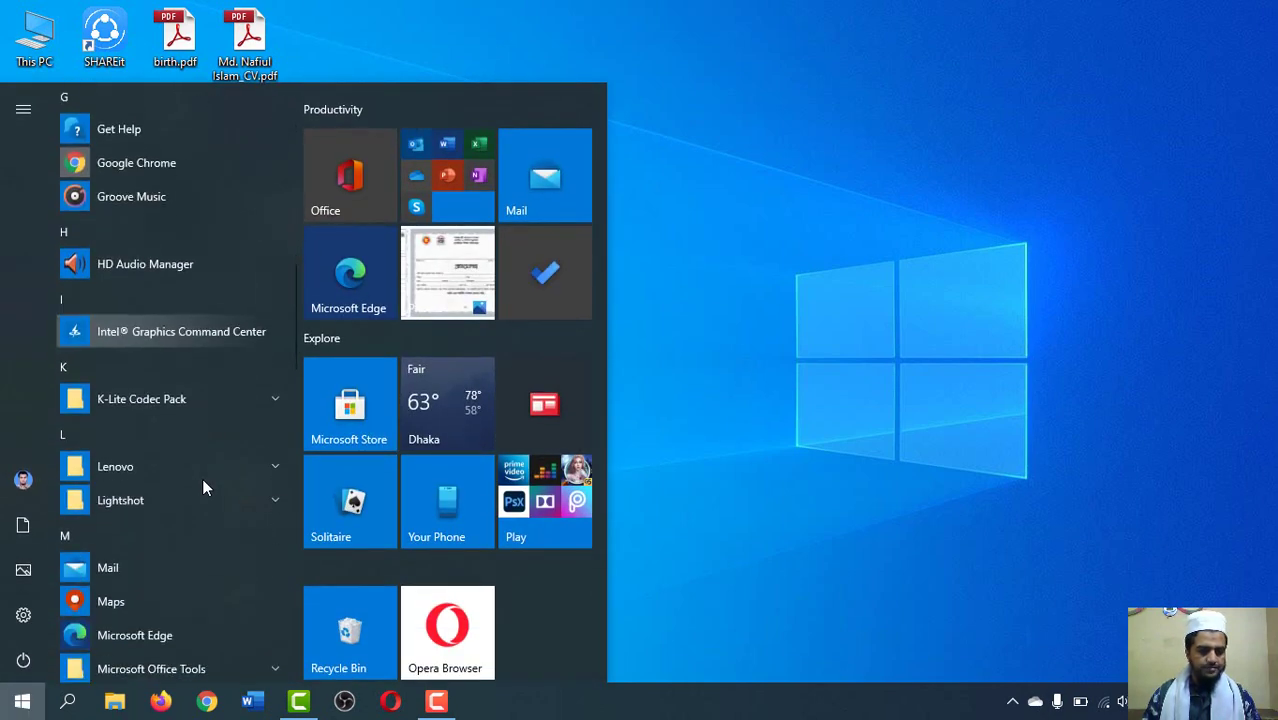
scroll(202, 478, "down", 5)
scroll(202, 478, "down", 5)
scroll(202, 478, "down", 3)
scroll(202, 478, "down", 3)
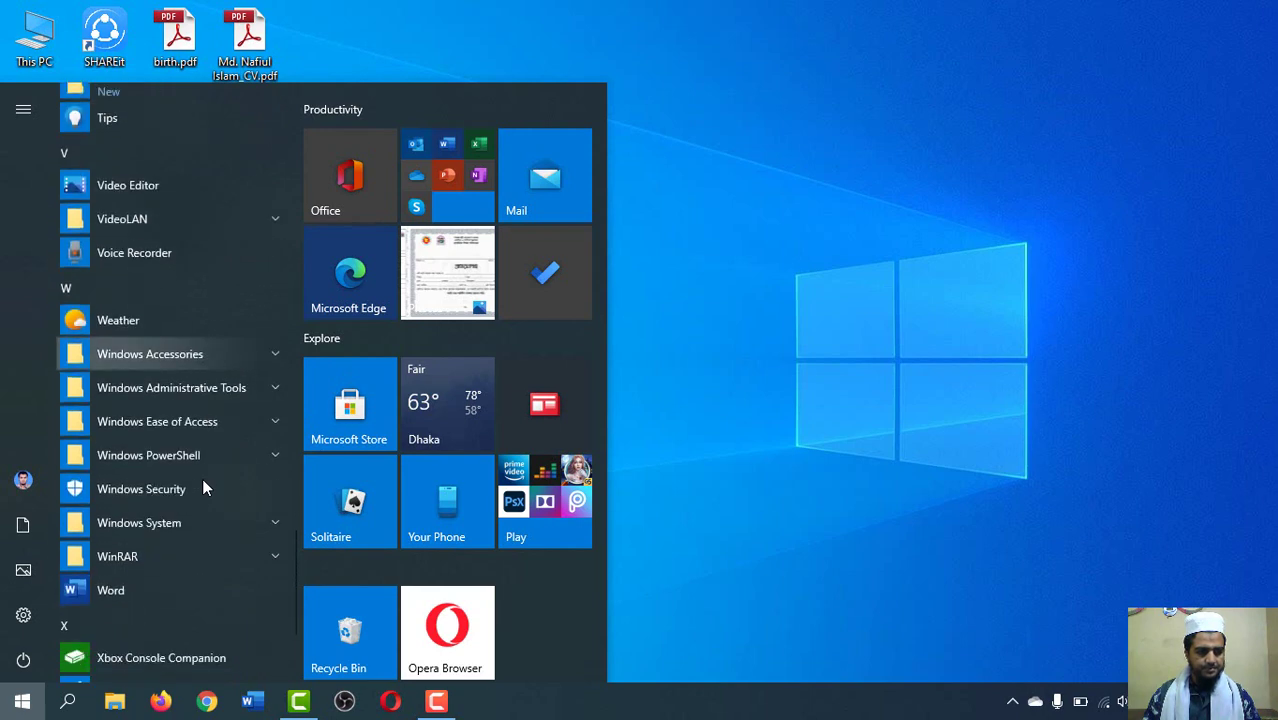
scroll(202, 478, "down", 3)
left_click(129, 408)
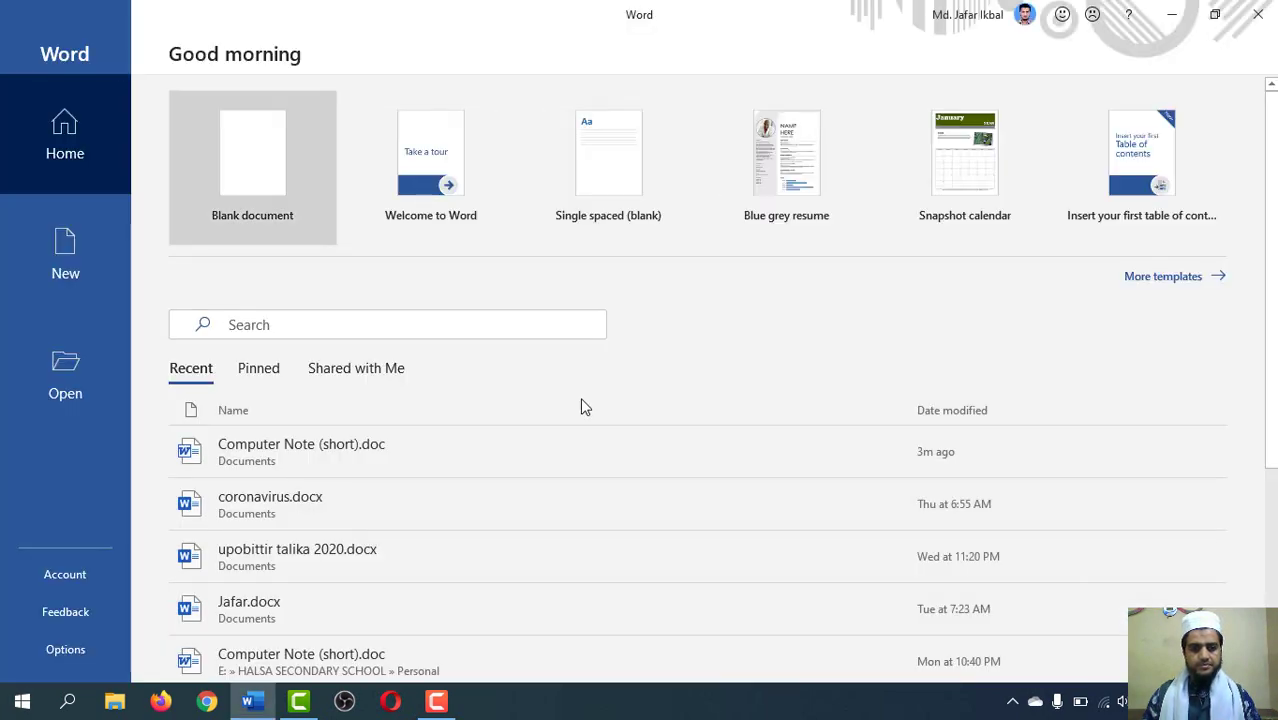
- Create a blank document and raise the font size to 24 pt
left_click(258, 178)
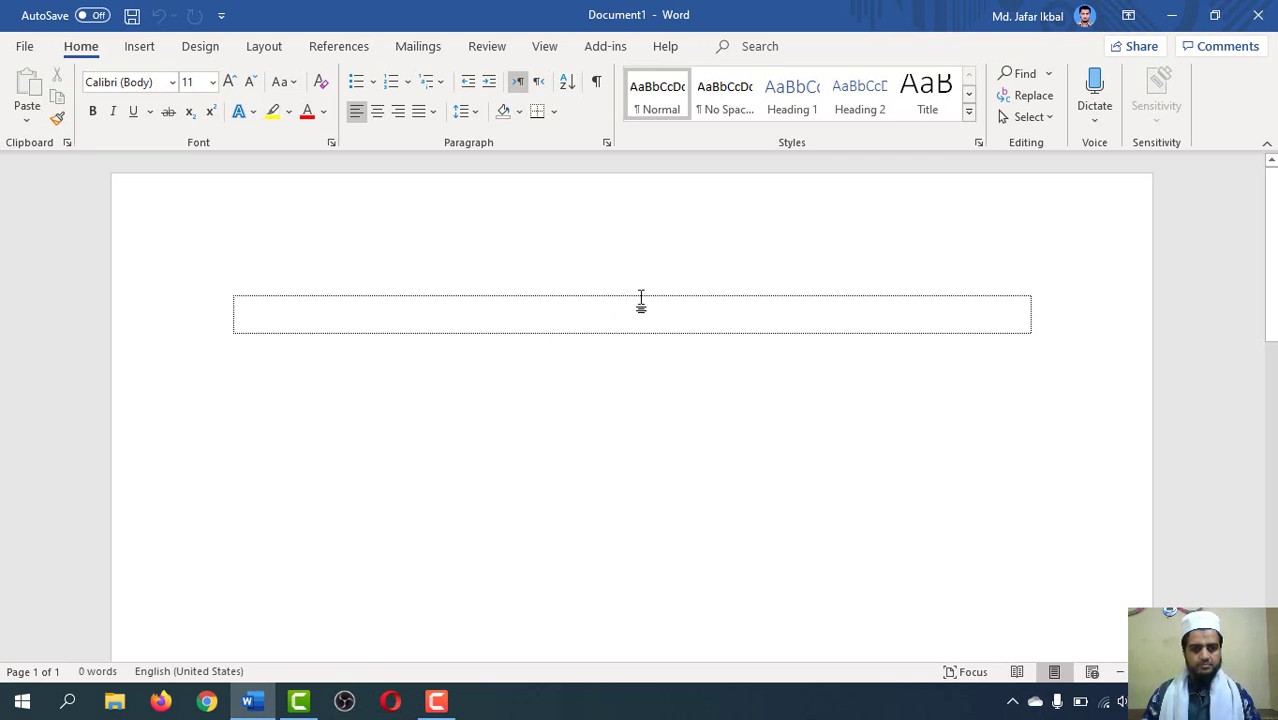
key("ctrl+shift+period")
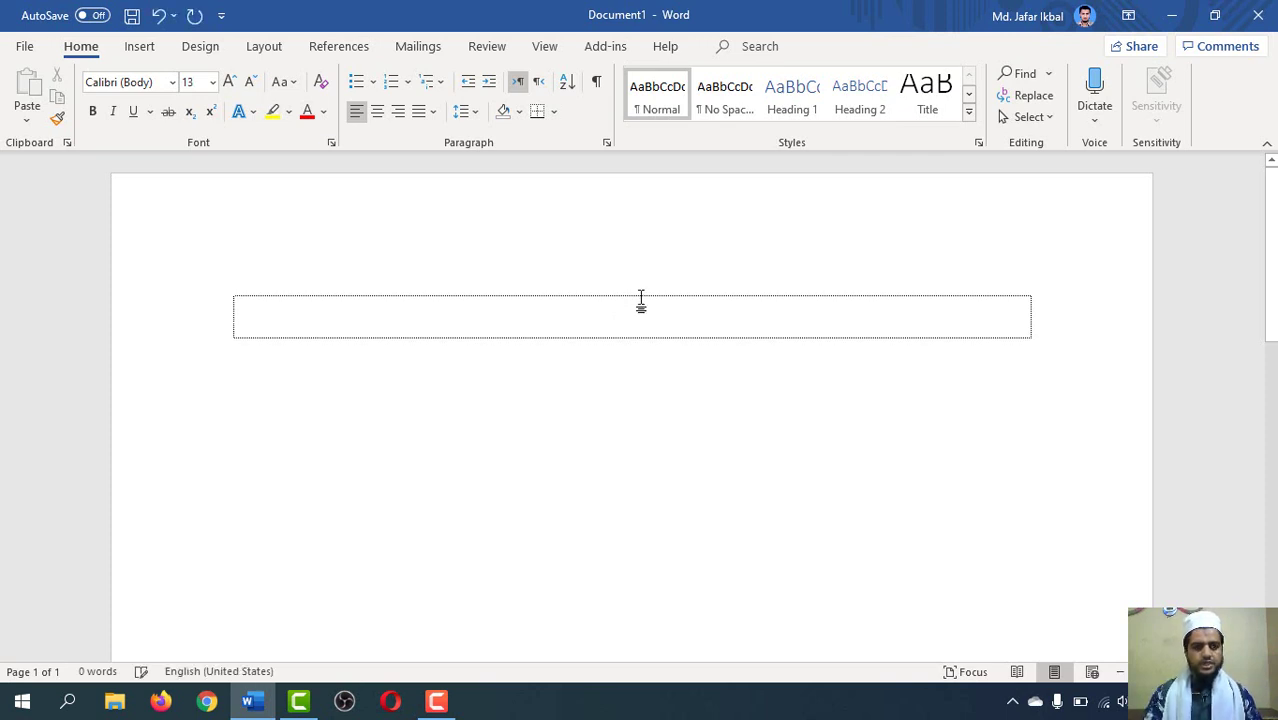
key("ctrl+shift+period")
key("ctrl+shift+period")
key("ctrl+shift+period")
key("ctrl+shift+period")
key("ctrl+shift+period")
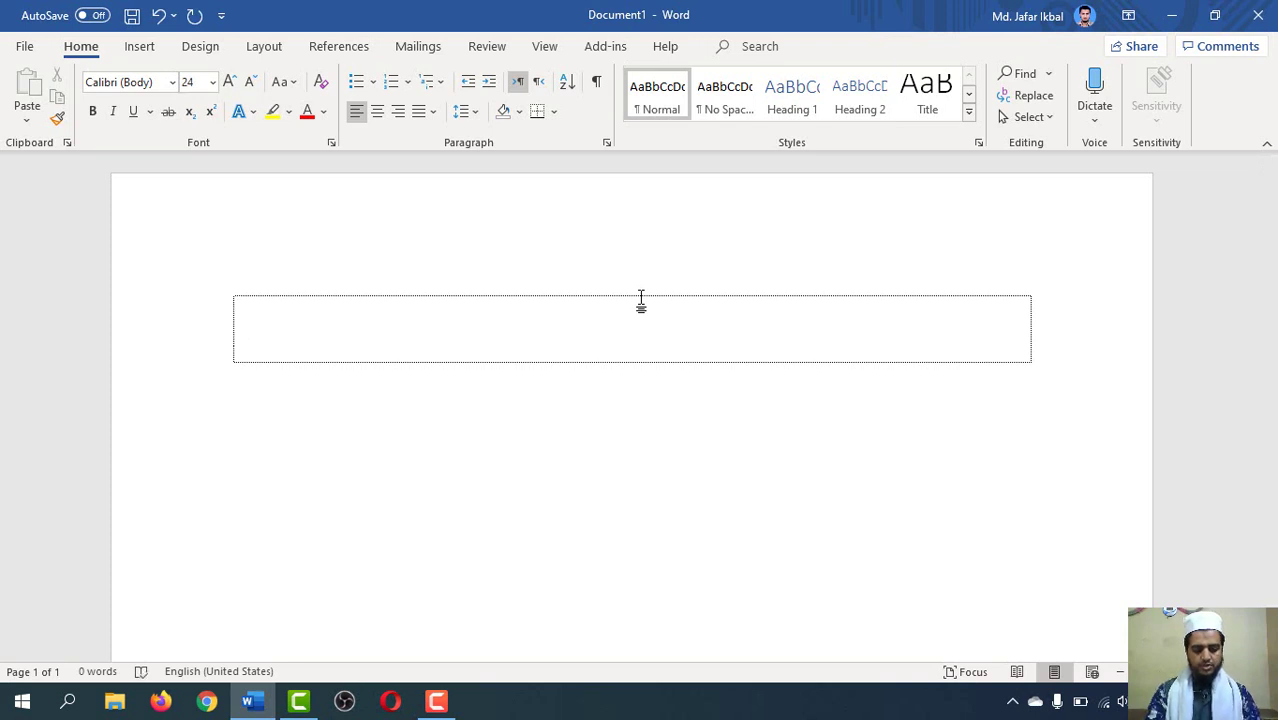
- Type 'The quick brown fox jumps over the lazy dog.' in the cell and add a new row
type("The")
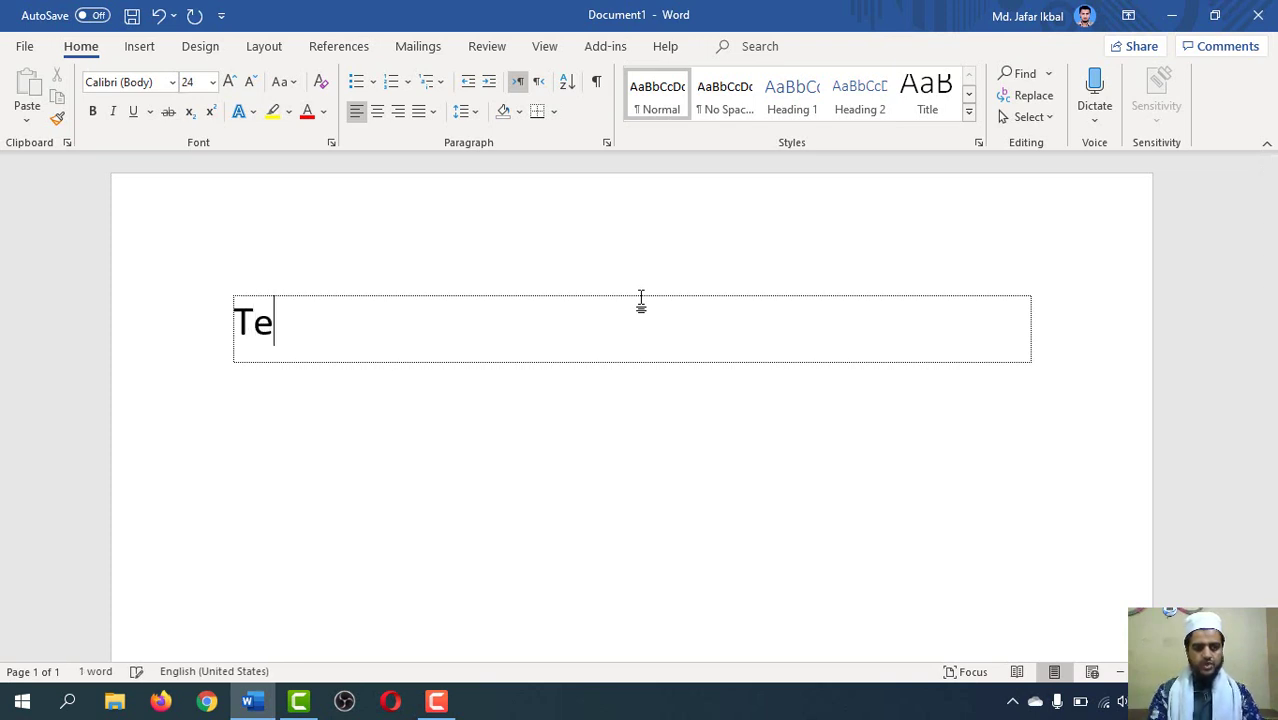
key("BackSpace")
key("BackSpace")
type("he q")
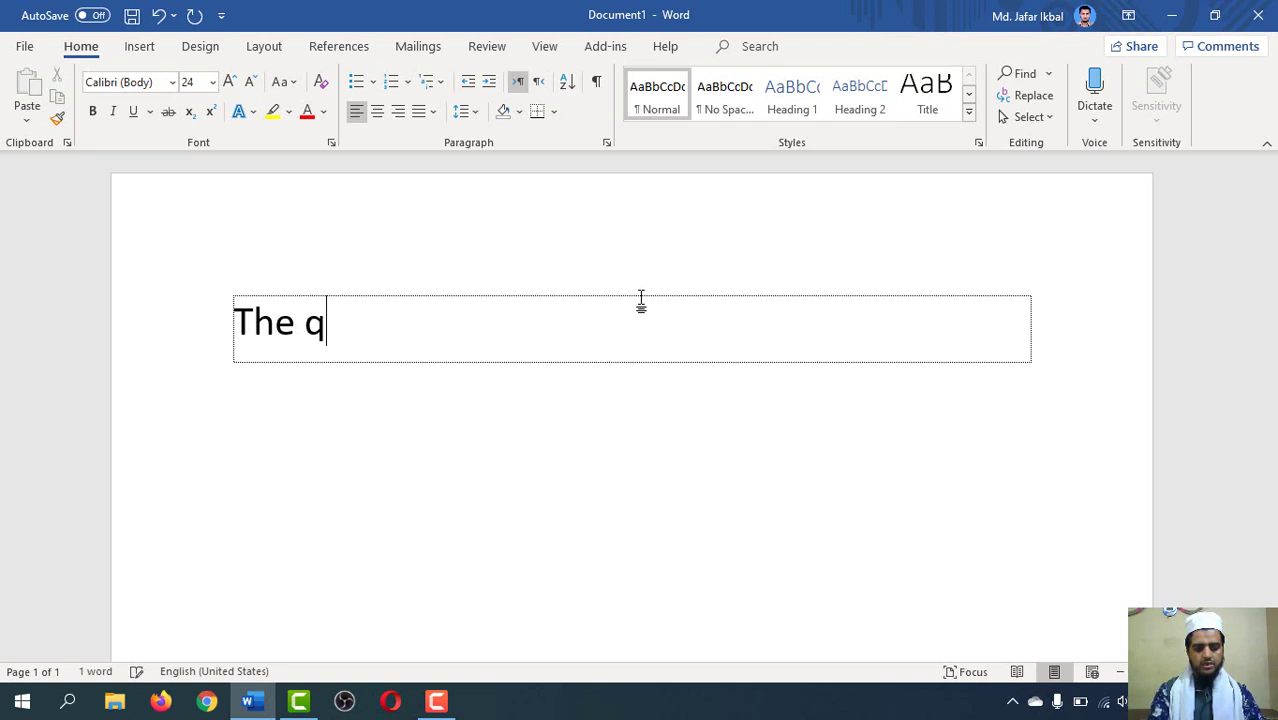
type("uick br")
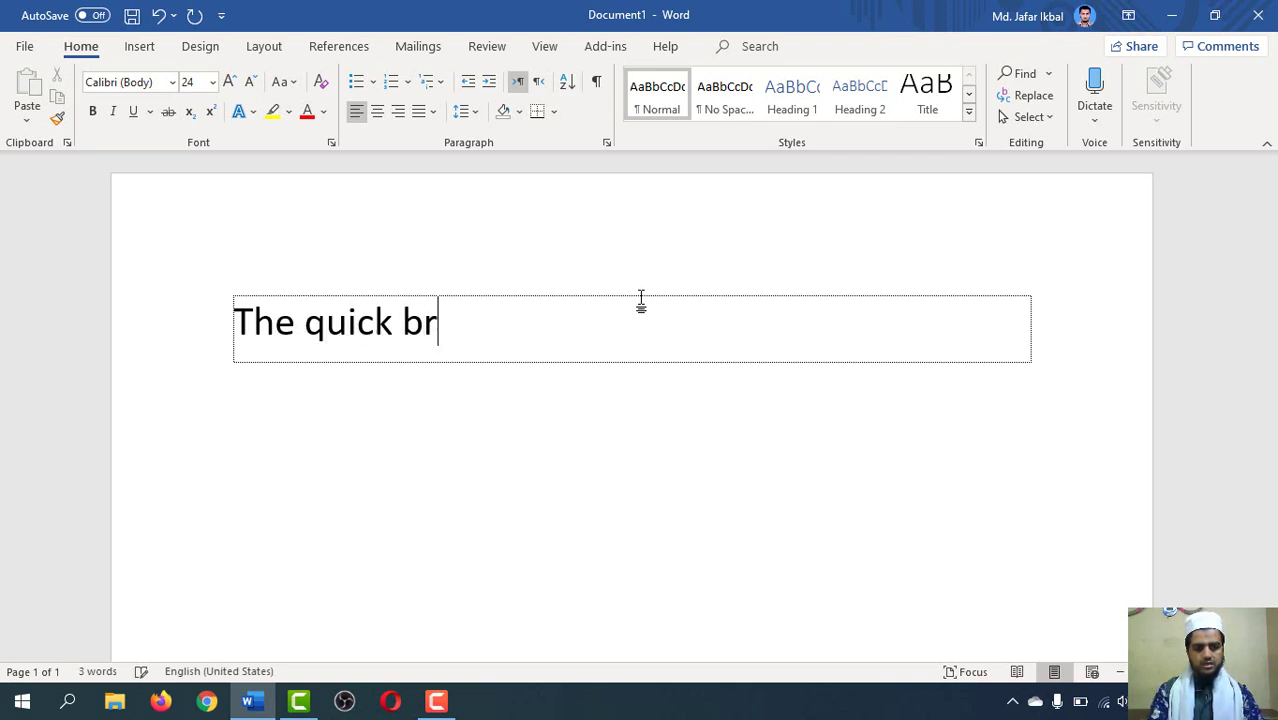
type("own f")
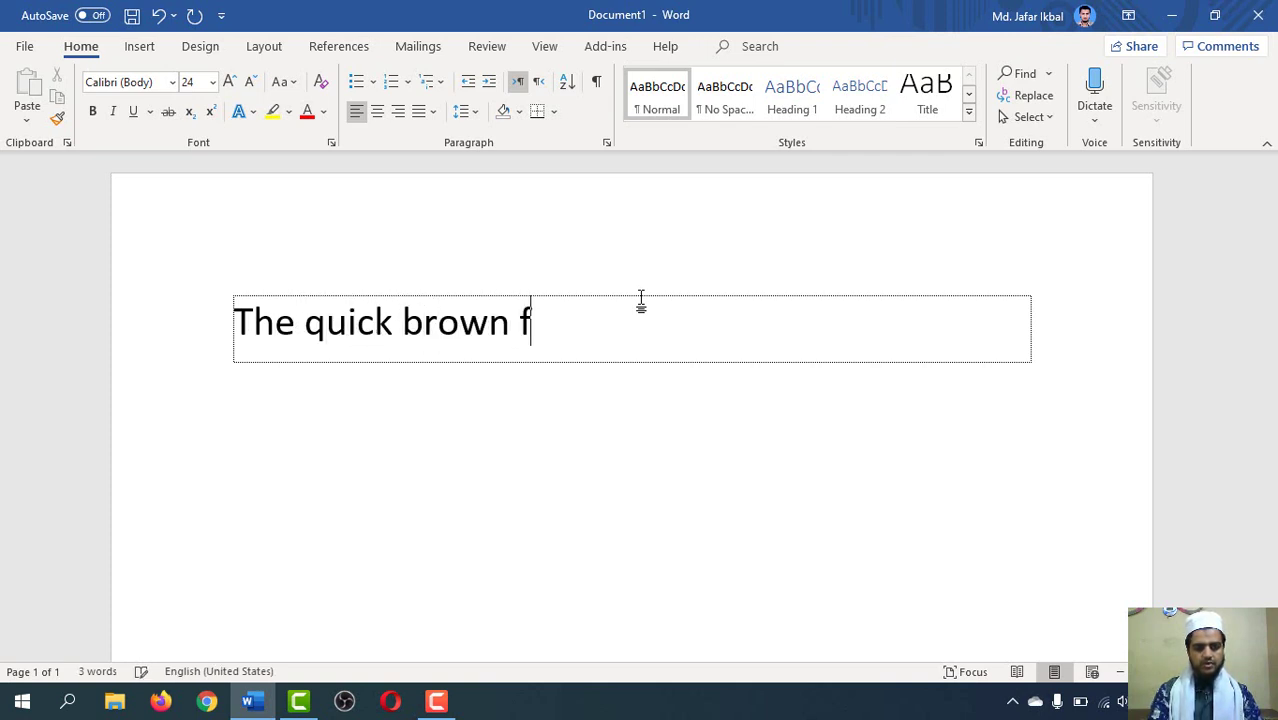
type("ox jum")
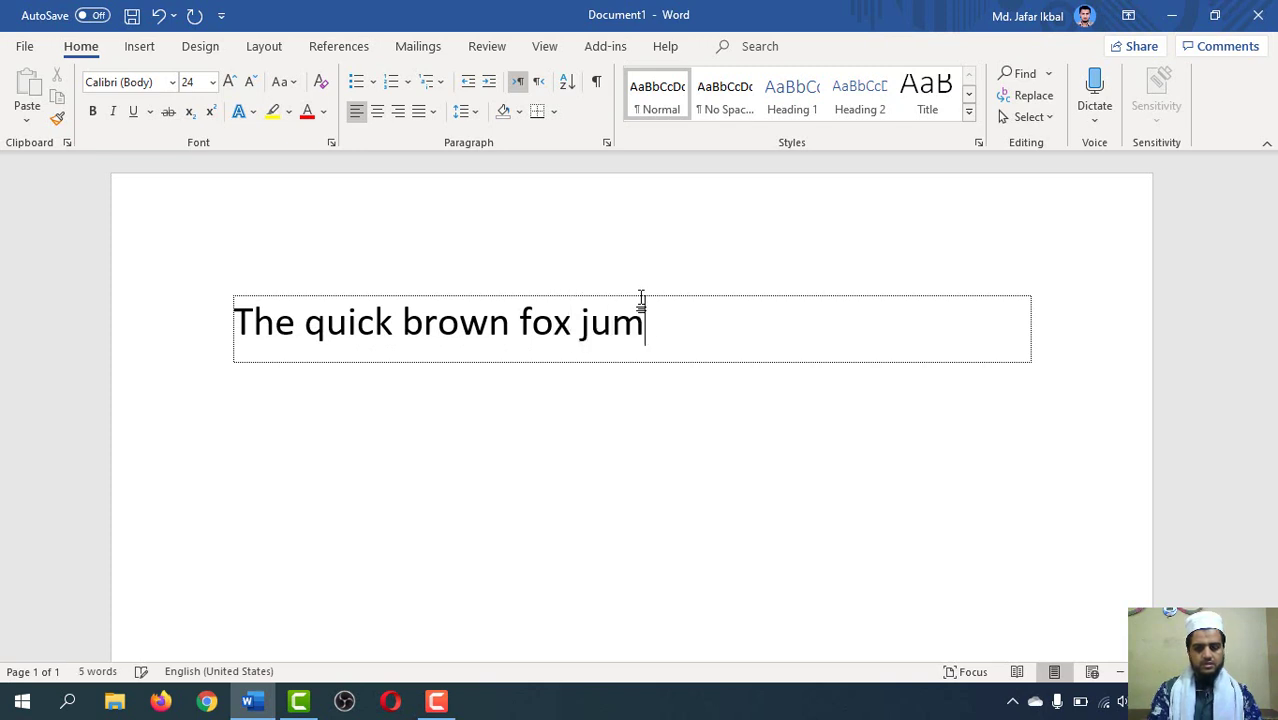
type("ps over")
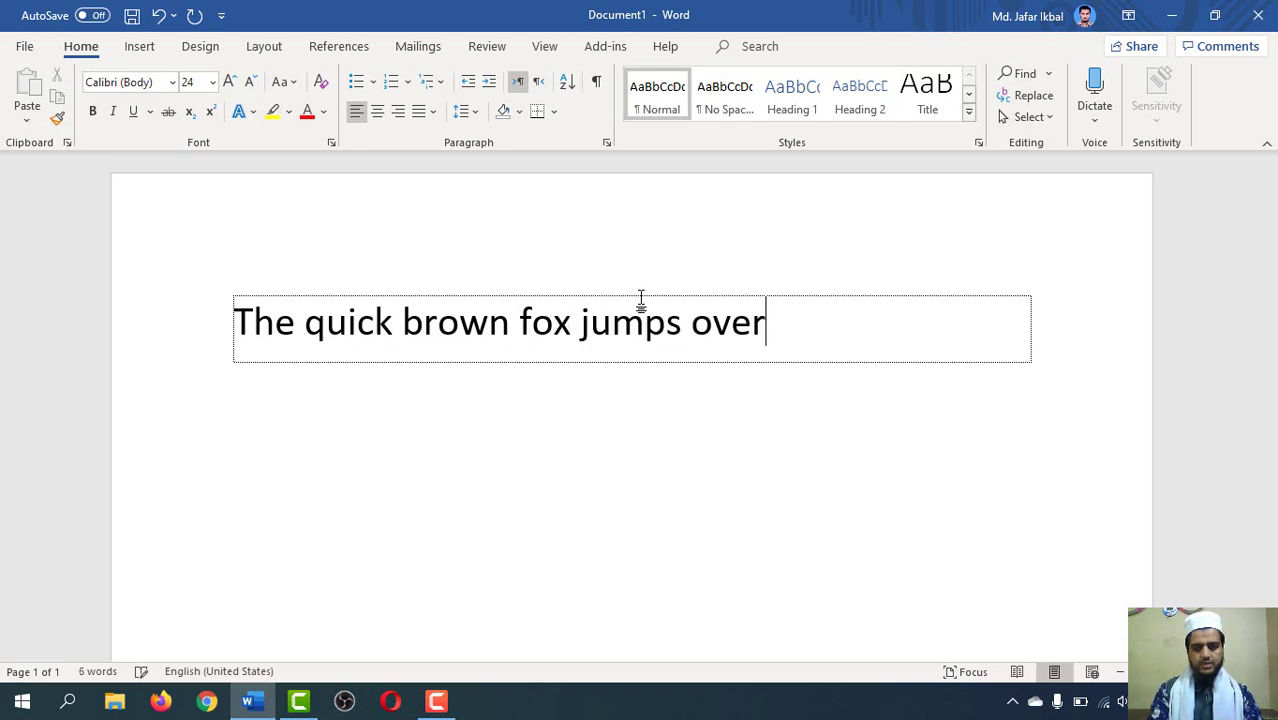
type(" the laz")
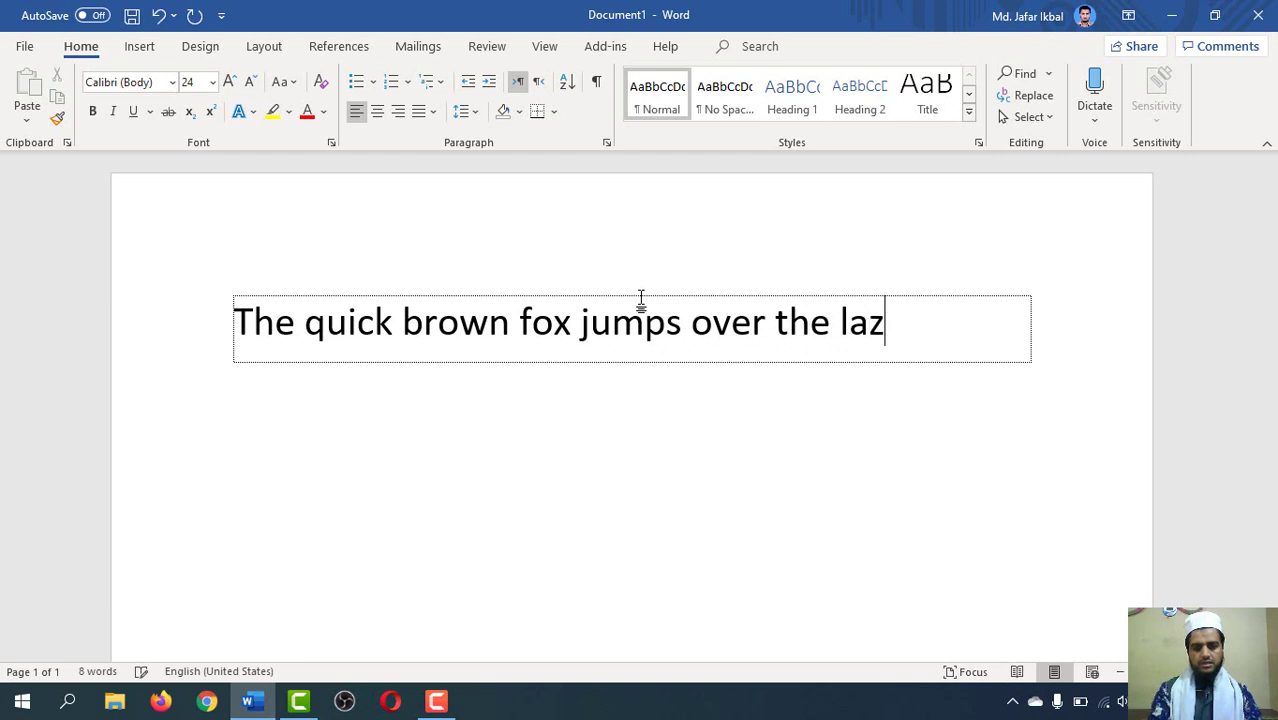
type("y dog.")
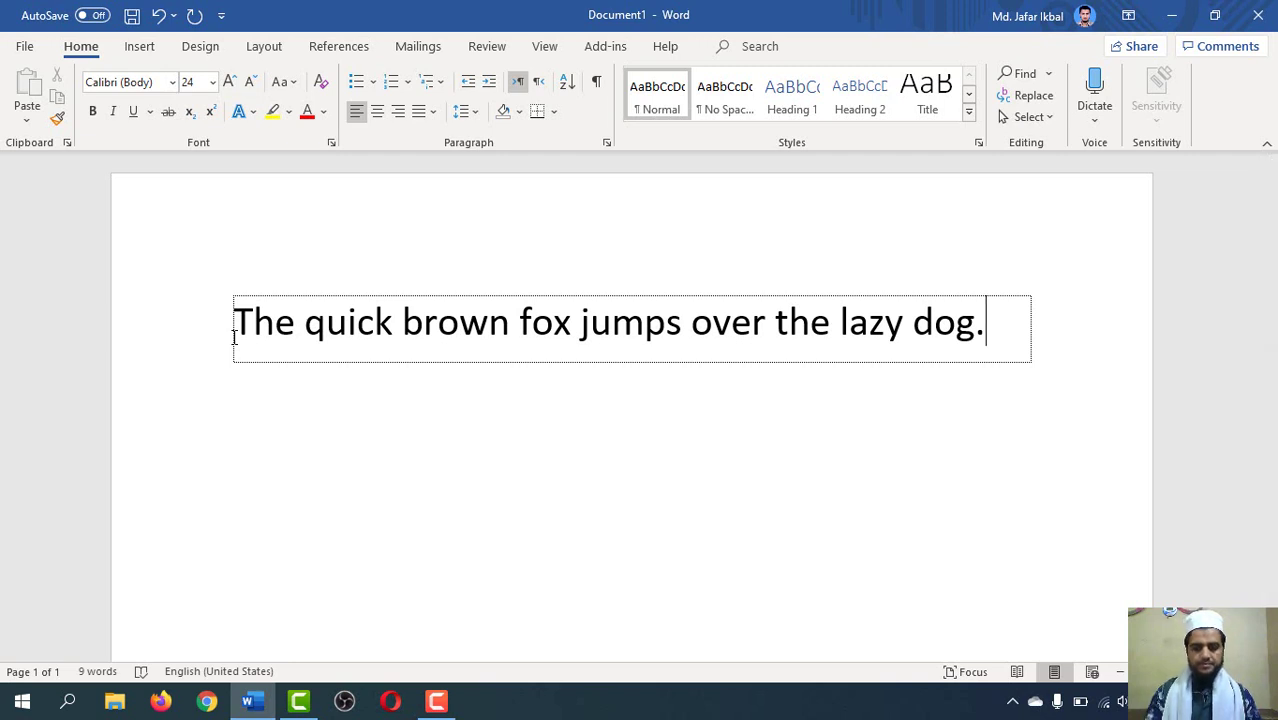
key("Tab")
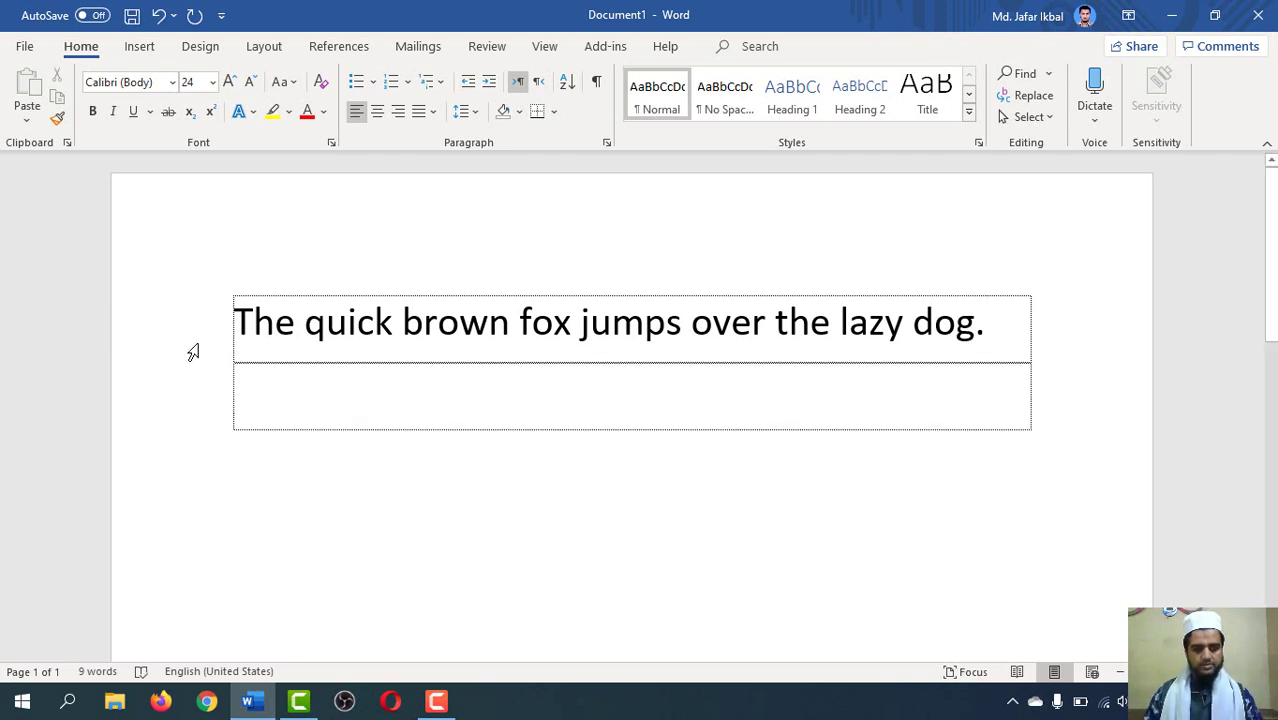
- Paste copies of the first-row pangram into the following rows and show Paste Options
left_click(203, 333)
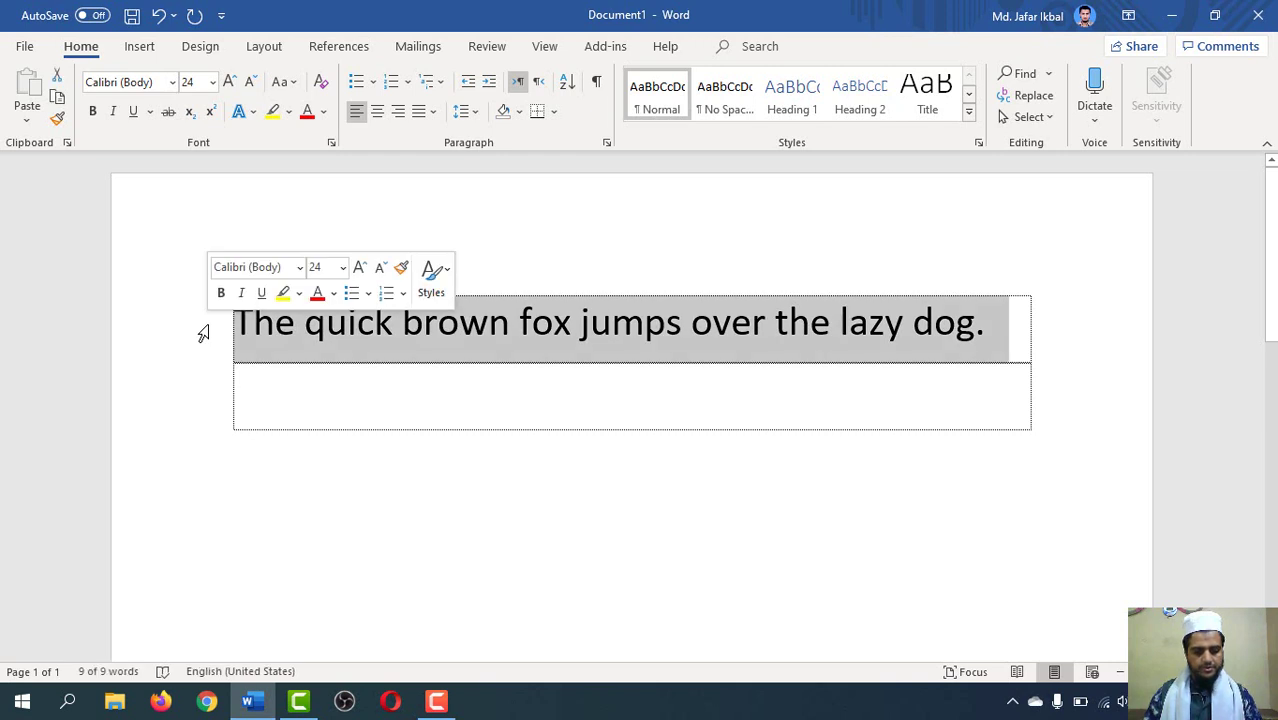
left_click(312, 401)
type("The quick brown fox jumps over the lazy dog.")
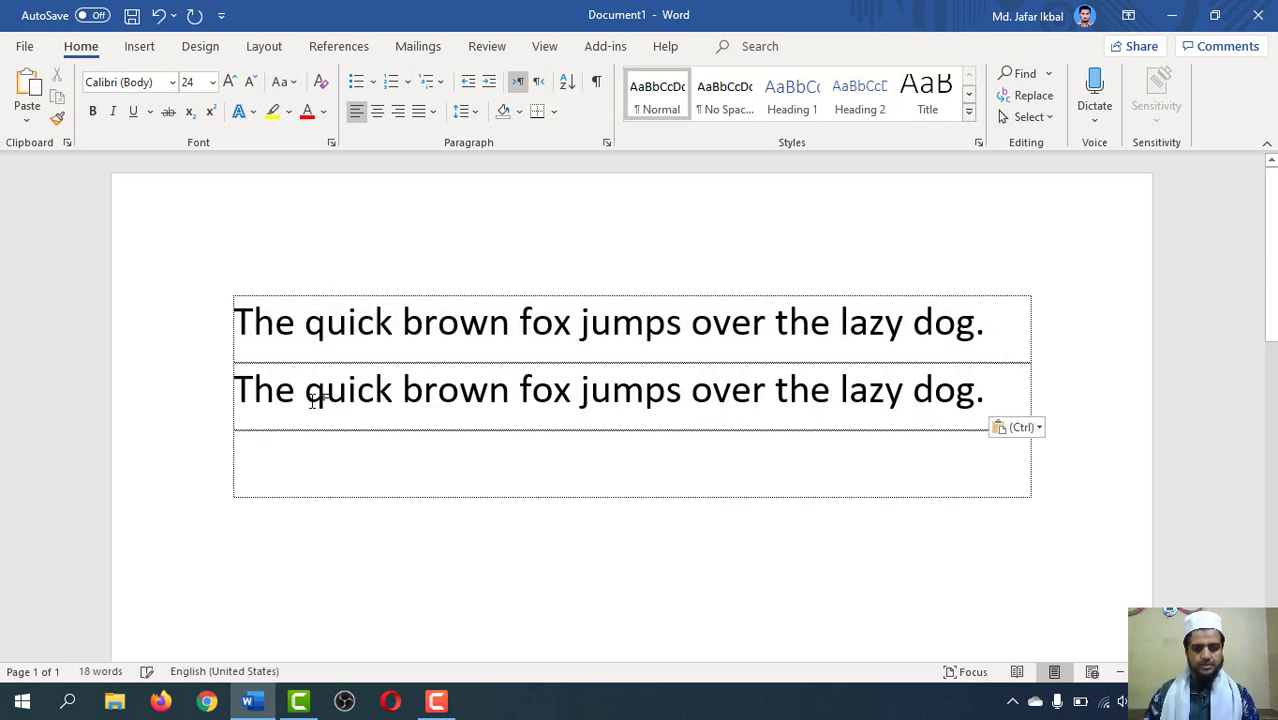
type("The quick brown fox jumps over the lazy dog.")
type("The quick brown fox jumps over the lazy dog.")
scroll(313, 400, "down", 1)
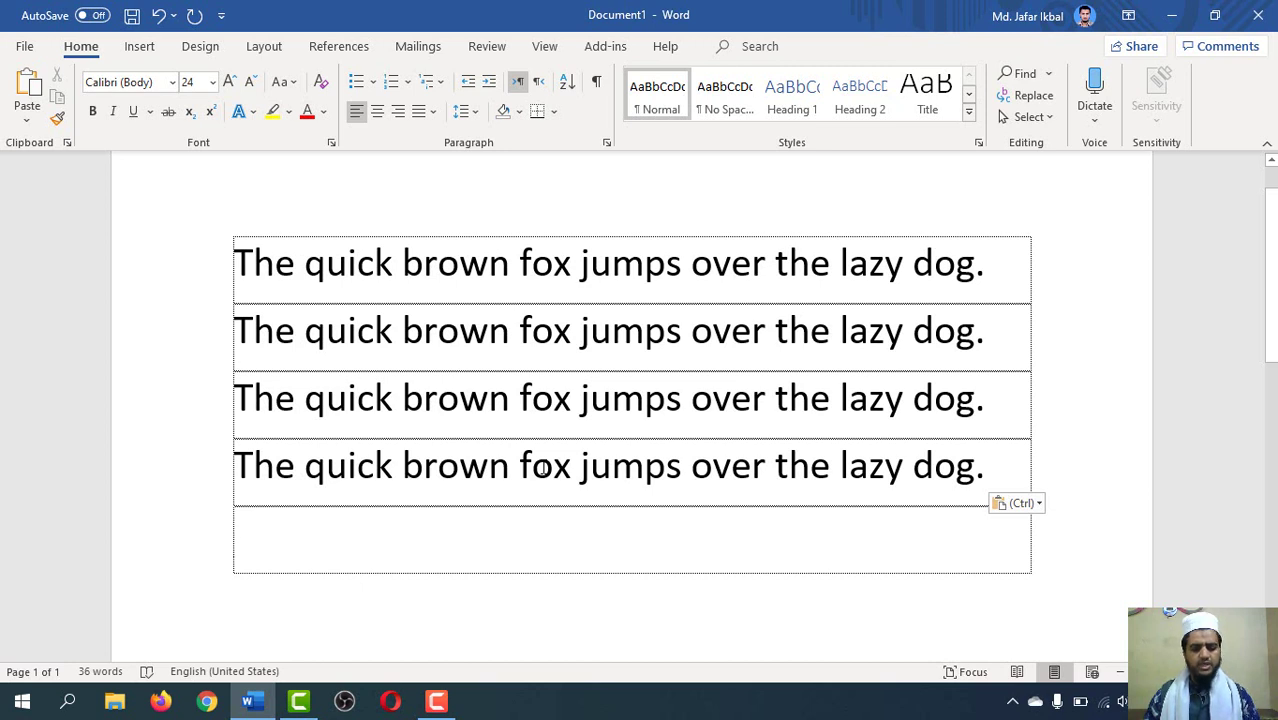
key("ctrl")
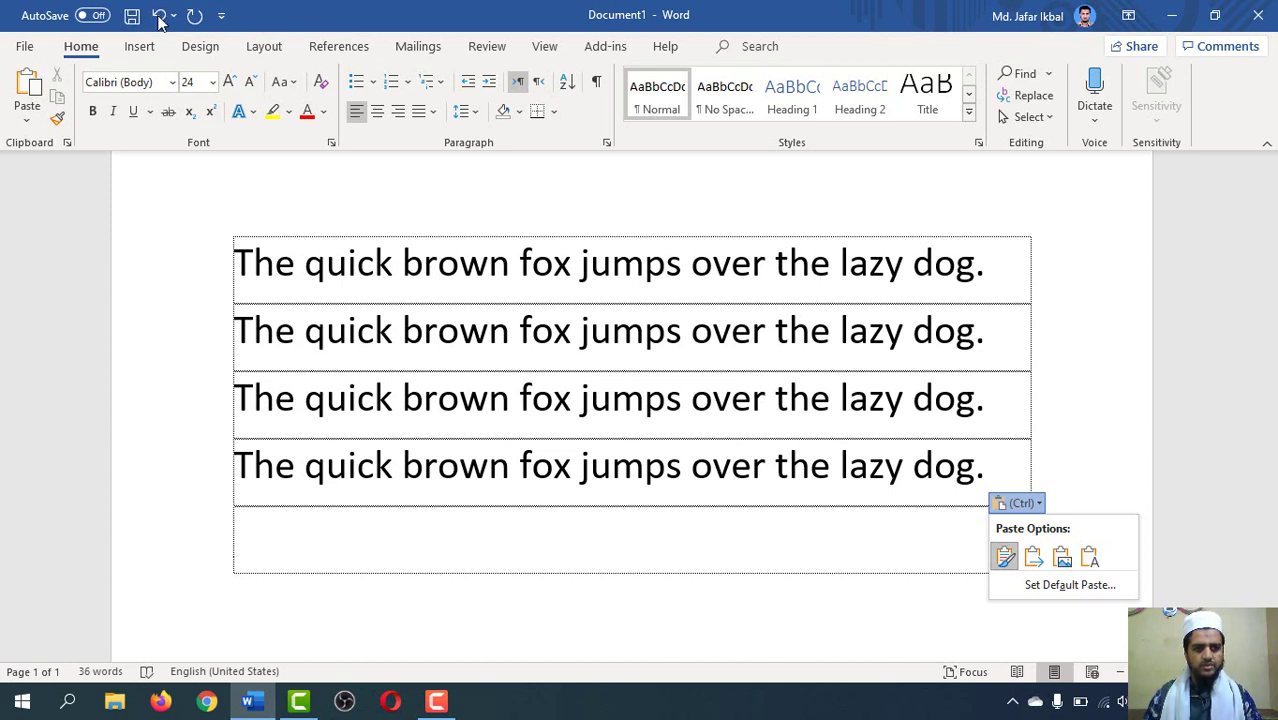
- Dismiss the Paste Options menu and undo the last pasted pangram row
left_click(750, 528)
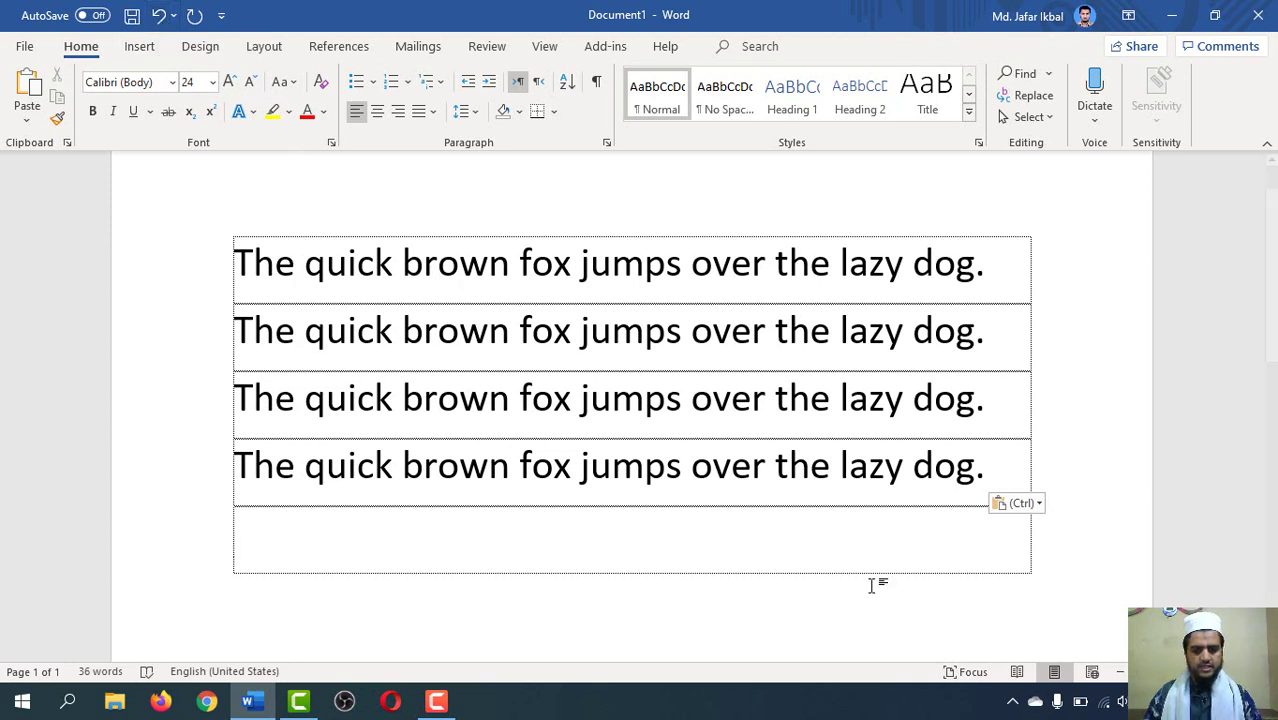
key("ctrl+z")
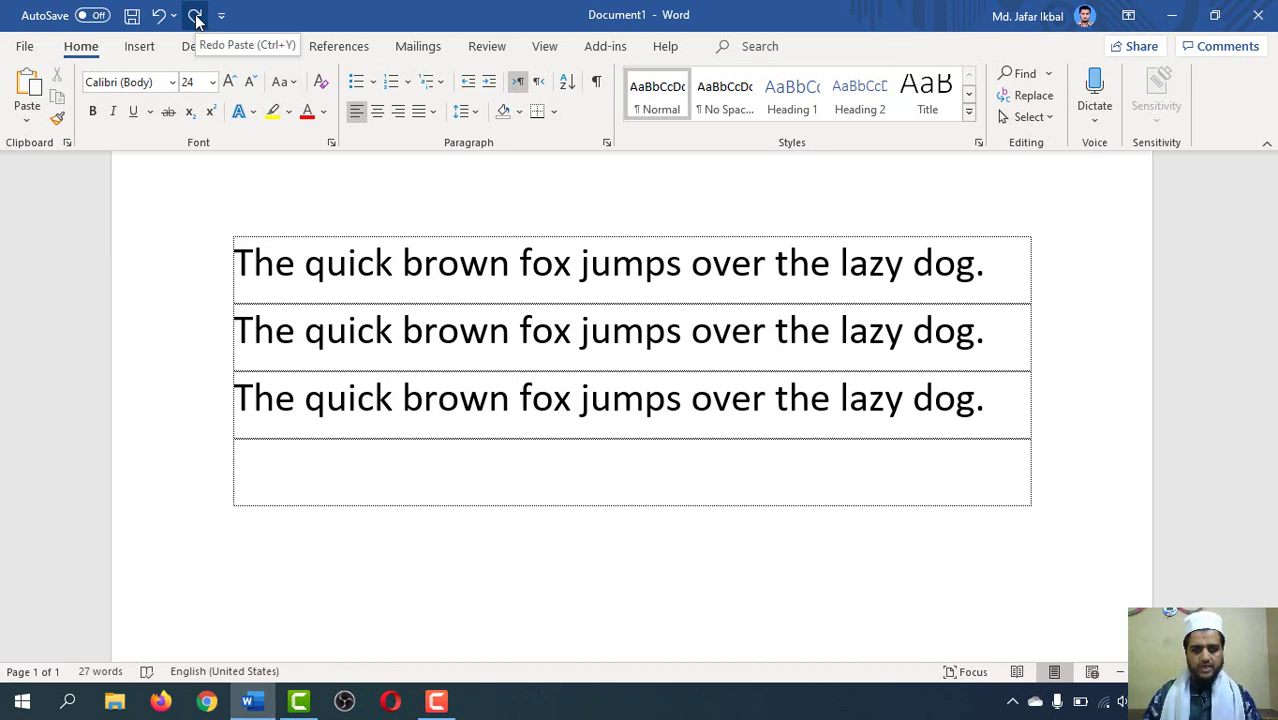
- Redo the paste from the Quick Access Toolbar to bring back the fourth pangram row
left_click(196, 17)
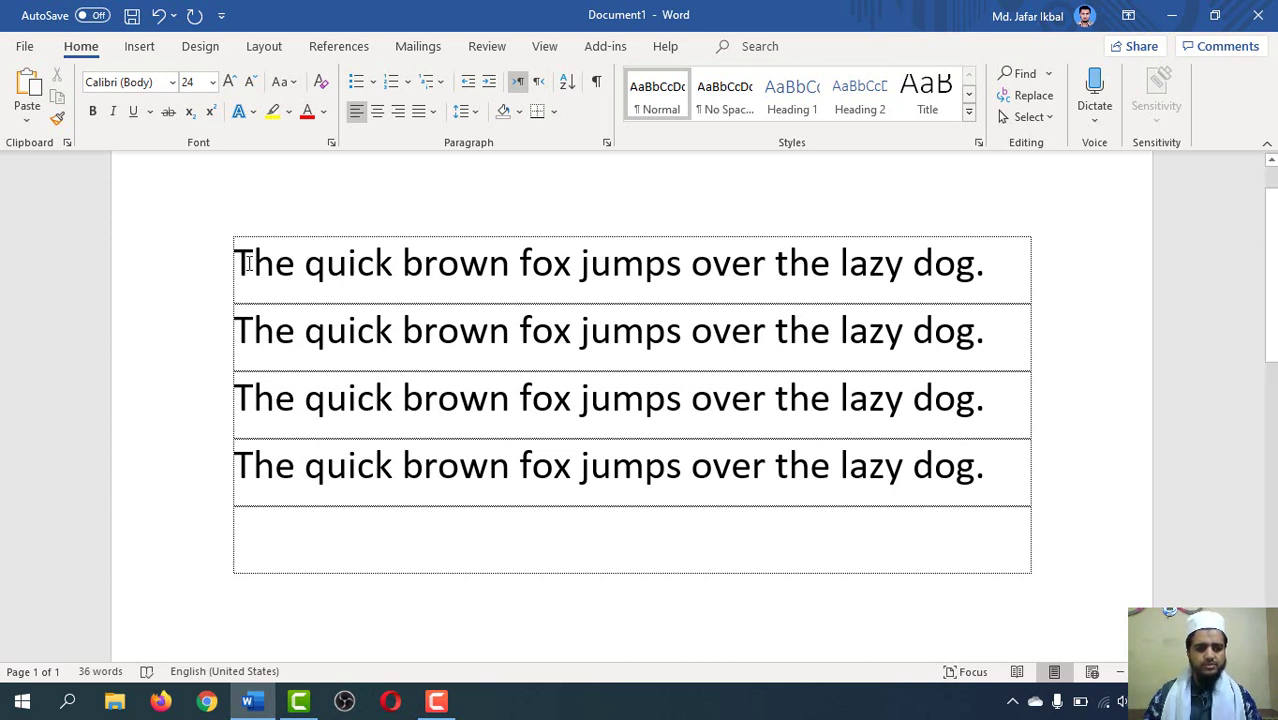
left_click_drag(253, 265, 236, 266)
left_click(268, 314)
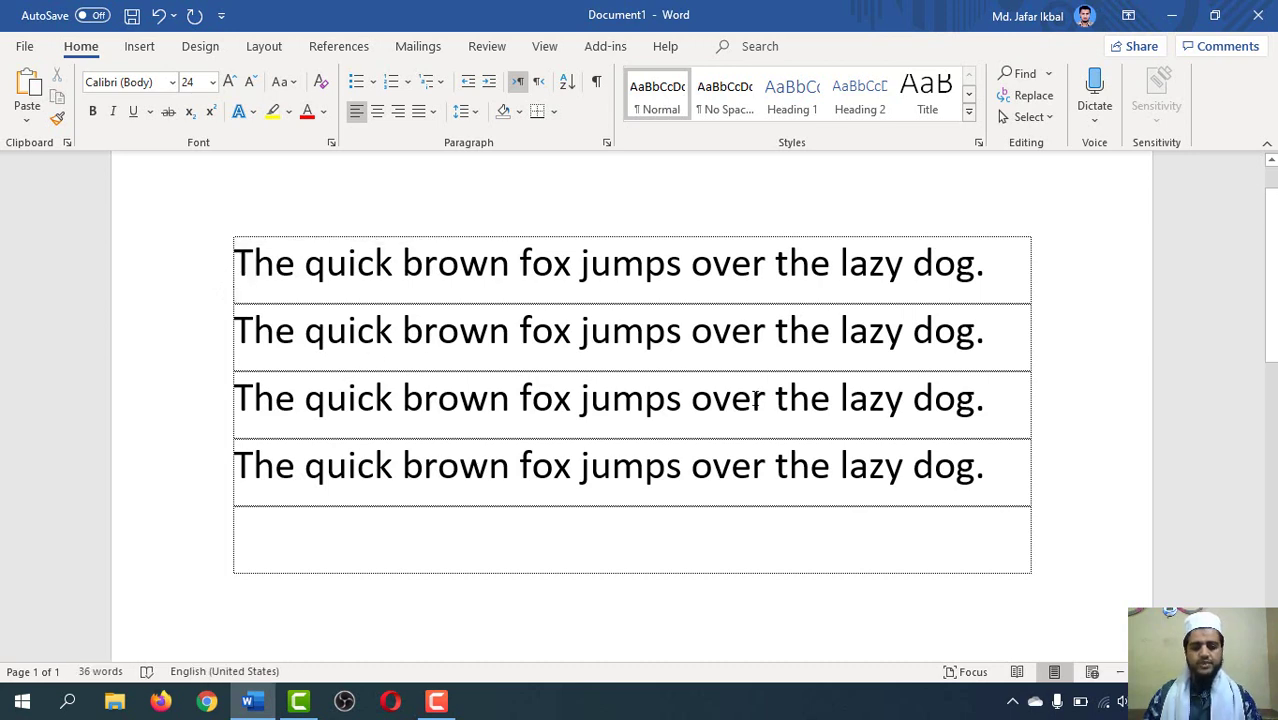
scroll(755, 398, "up", 1)
scroll(755, 398, "down", 1, "ctrl")
scroll(755, 398, "up", 3, "ctrl")
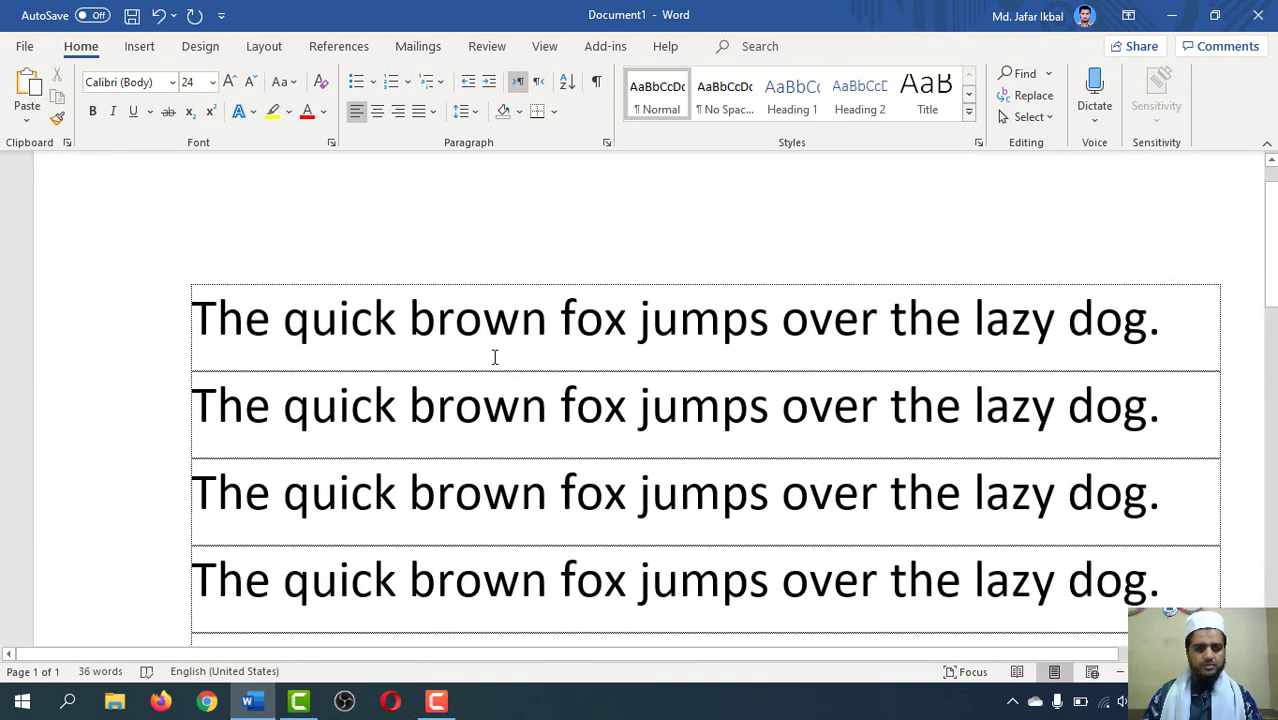
scroll(918, 340, "down", 1)
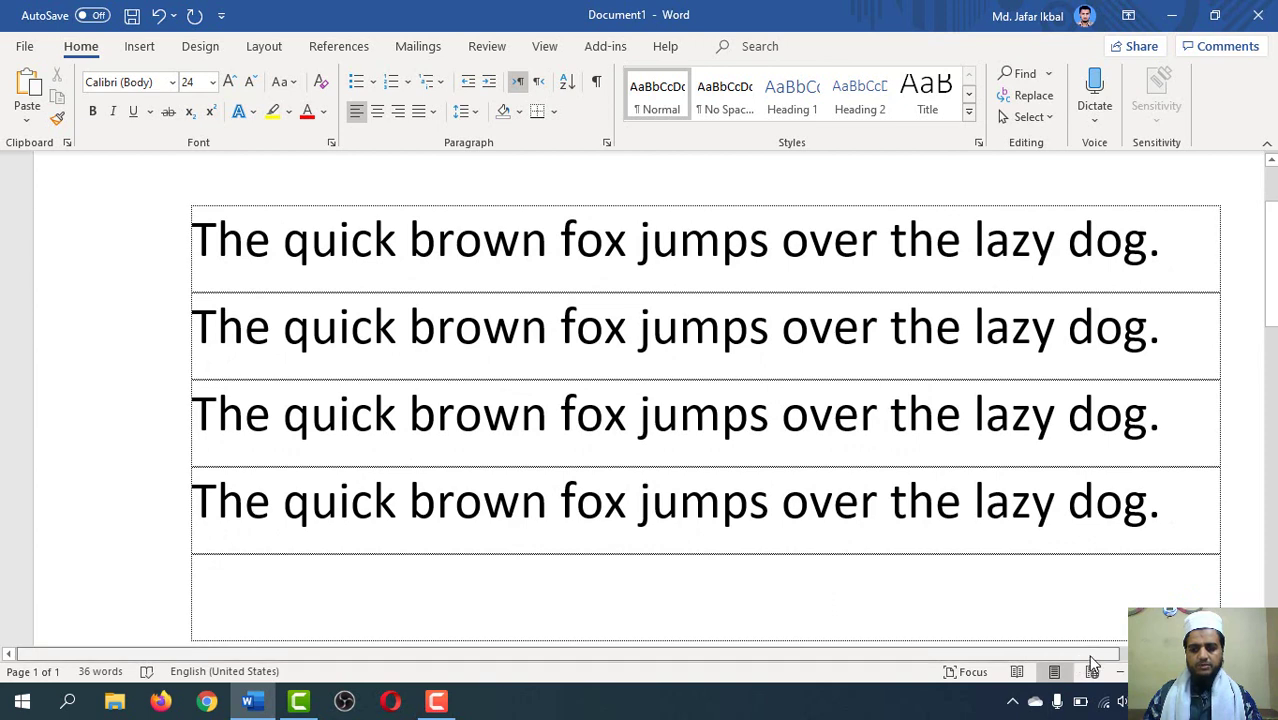
left_click_drag(1070, 653, 1131, 653)
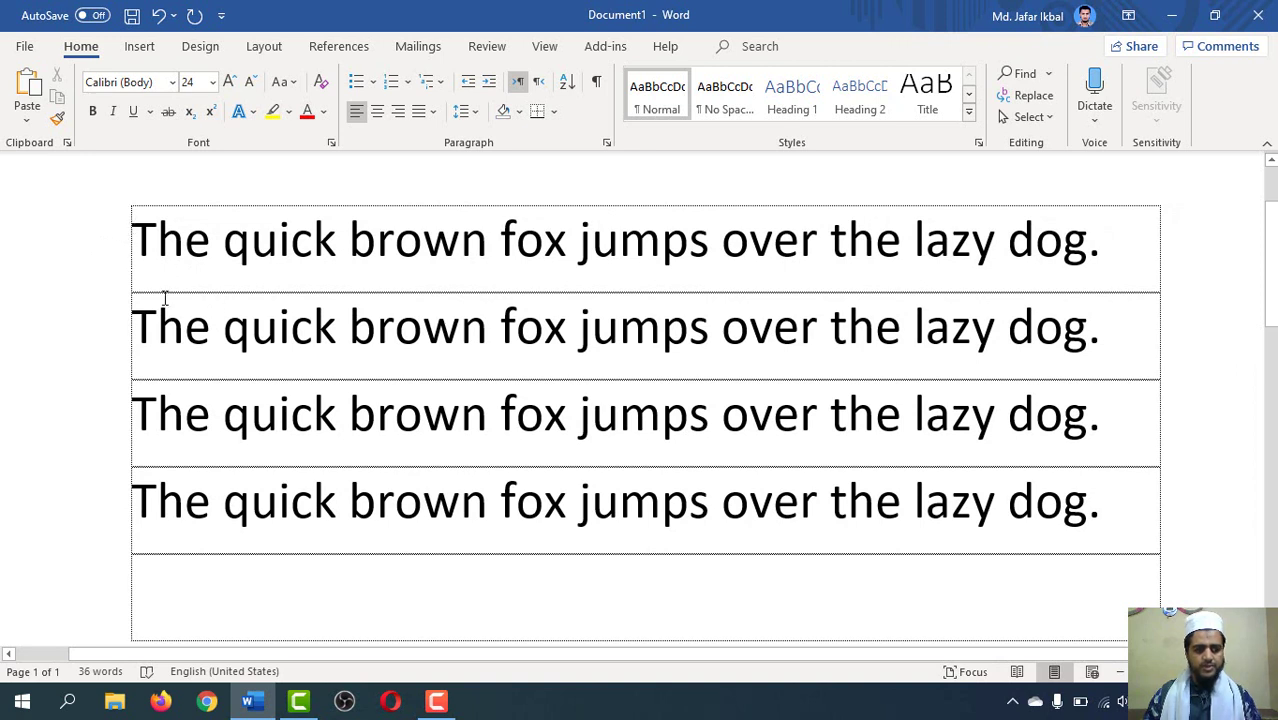
left_click(92, 246)
left_click(131, 240)
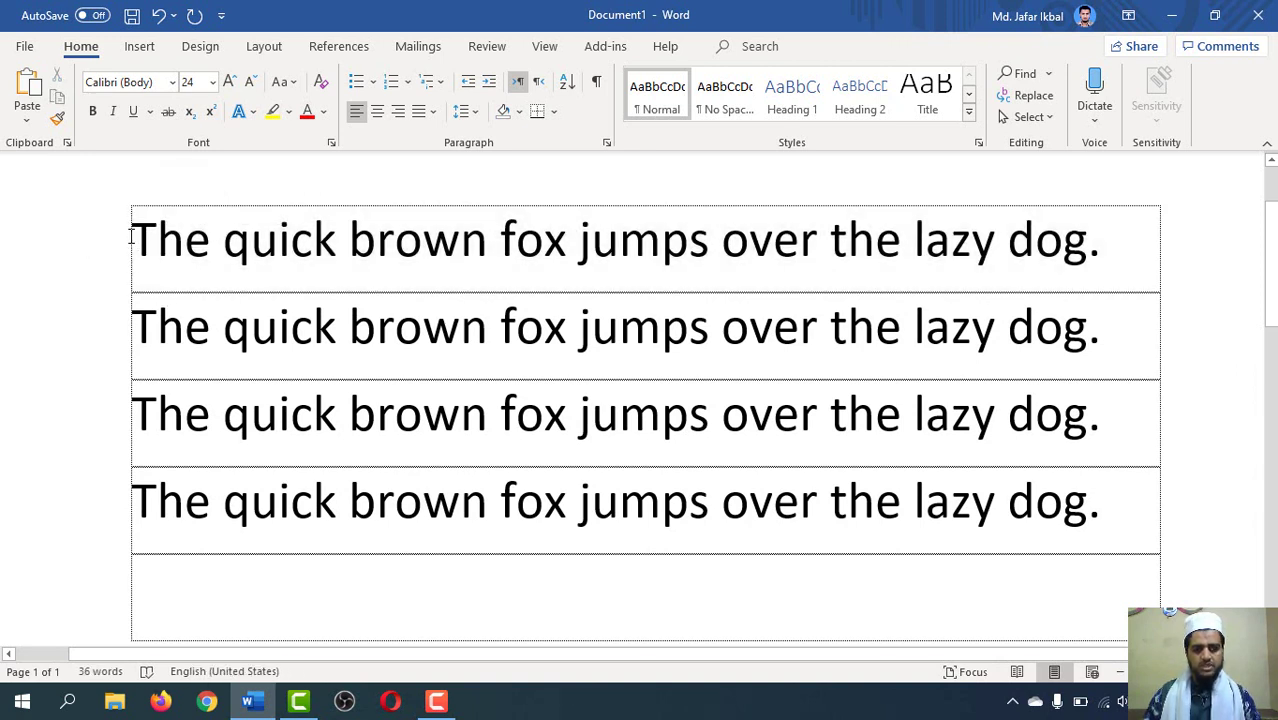
left_click_drag(131, 238, 1237, 230)
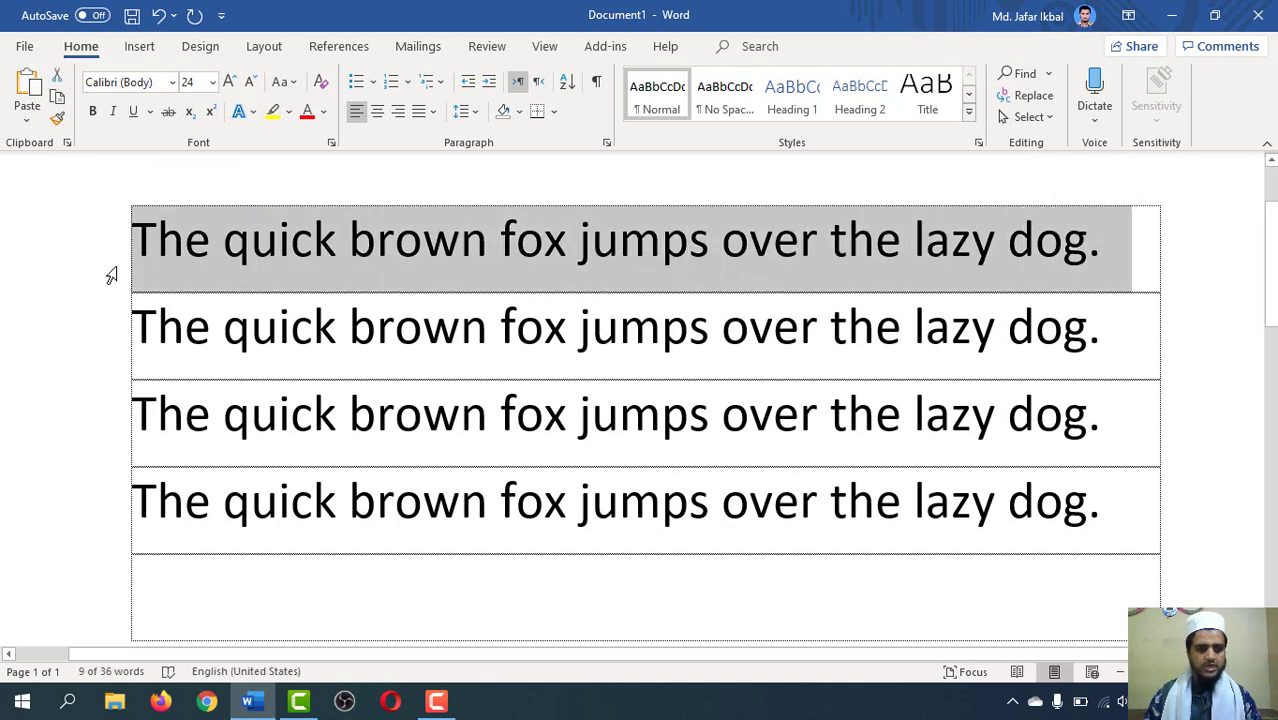
left_click(140, 262)
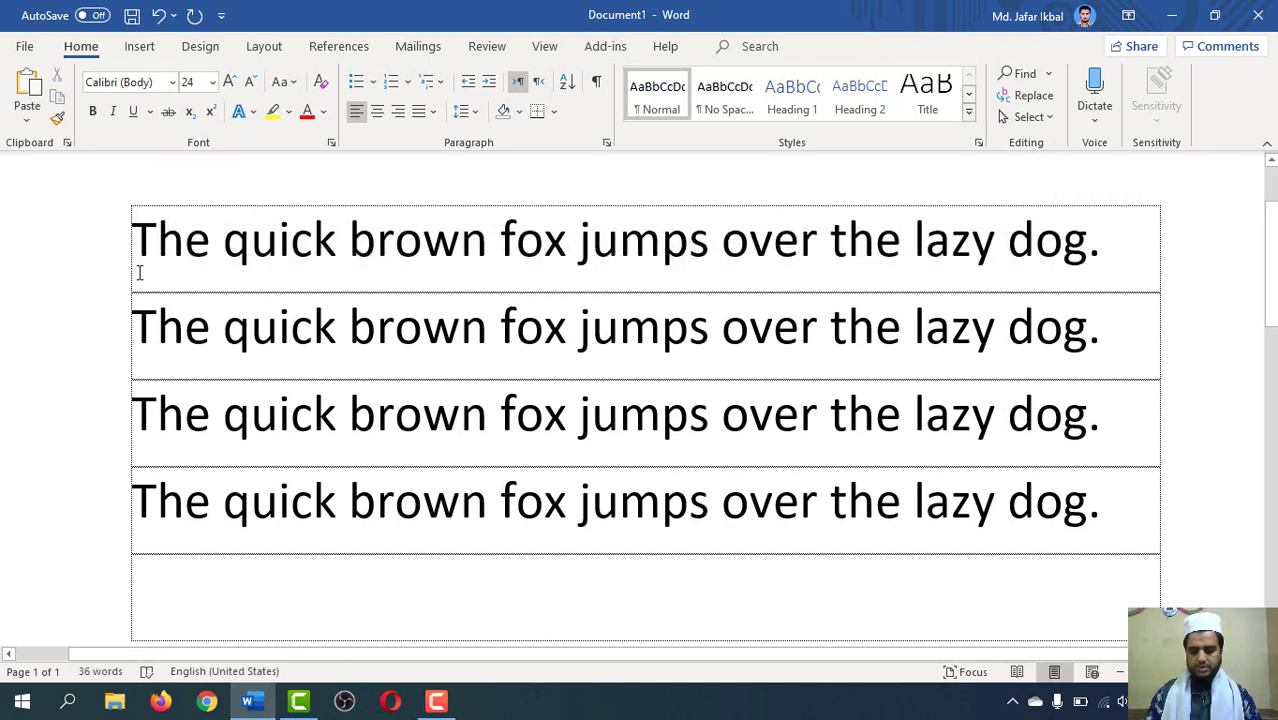
key("shift+Right")
key("shift+Right")
key("shift+Right")
key("shift+Right")
key("shift+Right")
key("shift+Right")
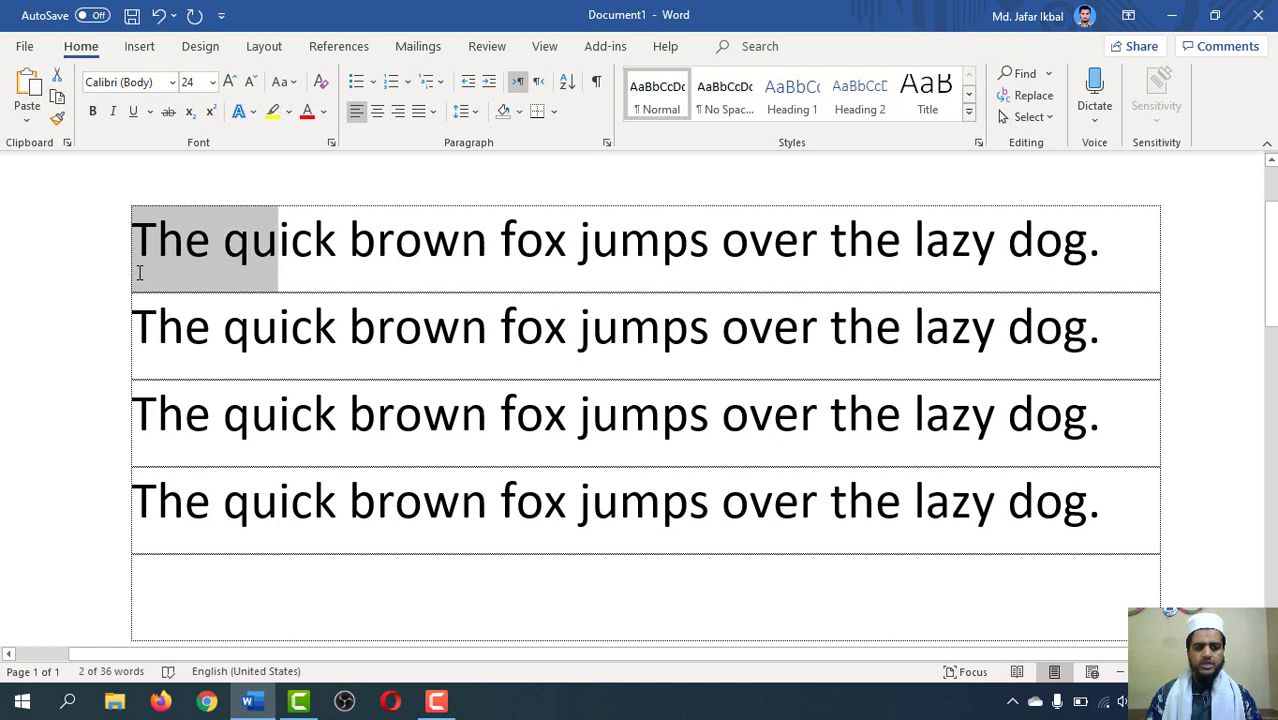
key("shift+Right")
key("shift+Right")
key("shift+Right")
key("shift+Right")
key("shift+Right")
key("shift+Right")
key("shift+Right")
key("shift+Right")
key("shift+Right")
key("shift+Right")
key("shift+Right")
key("shift+Right")
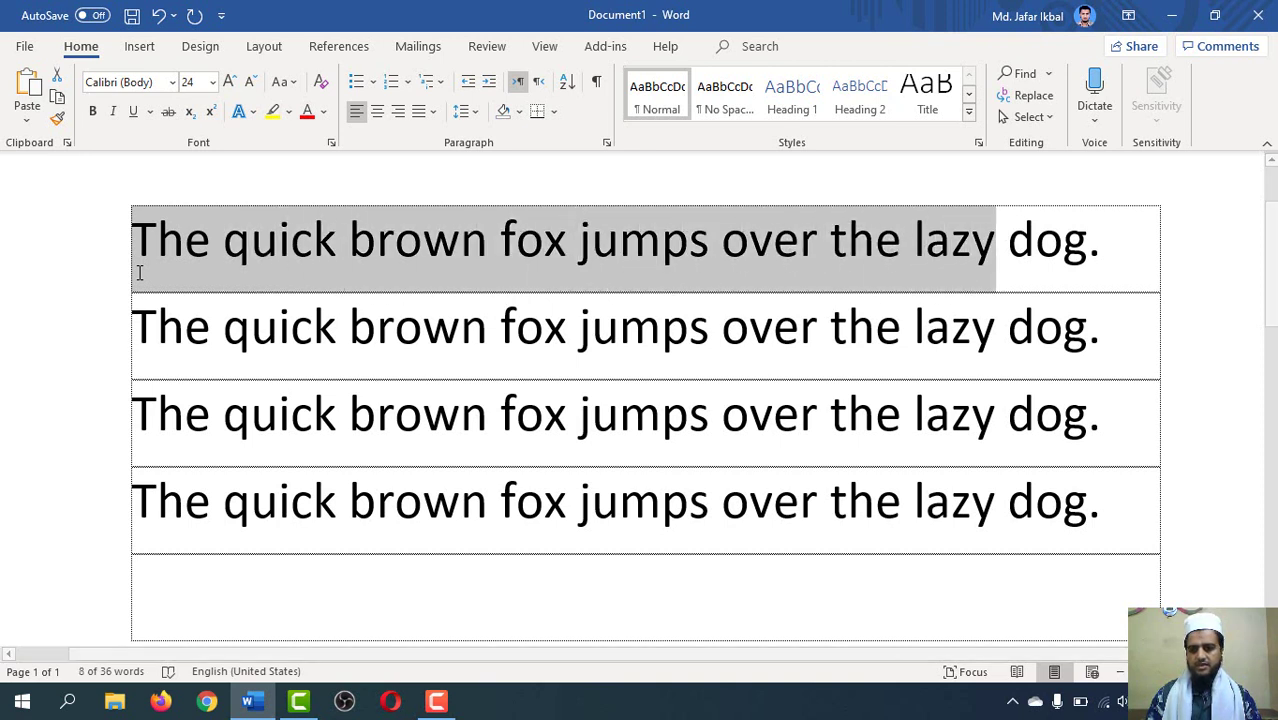
key("shift+Right")
key("shift+Right")
key("shift+Right")
key("shift+Right")
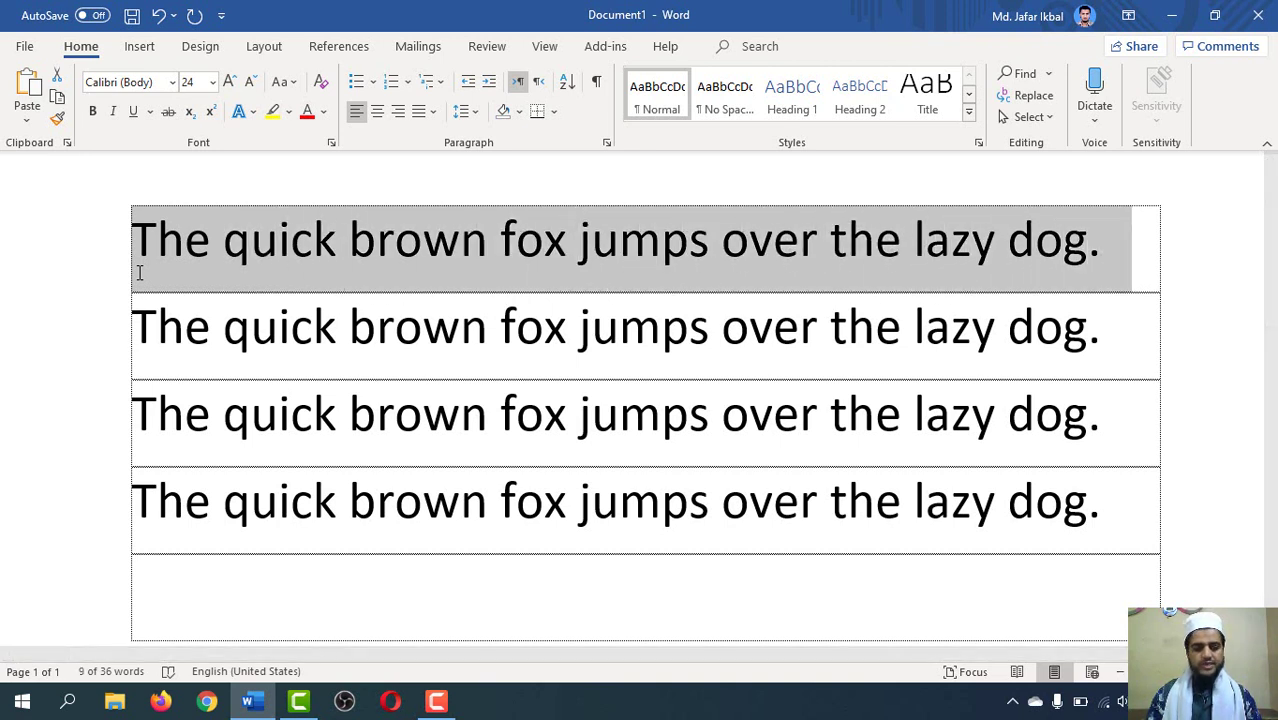
key("Left")
key("shift+End")
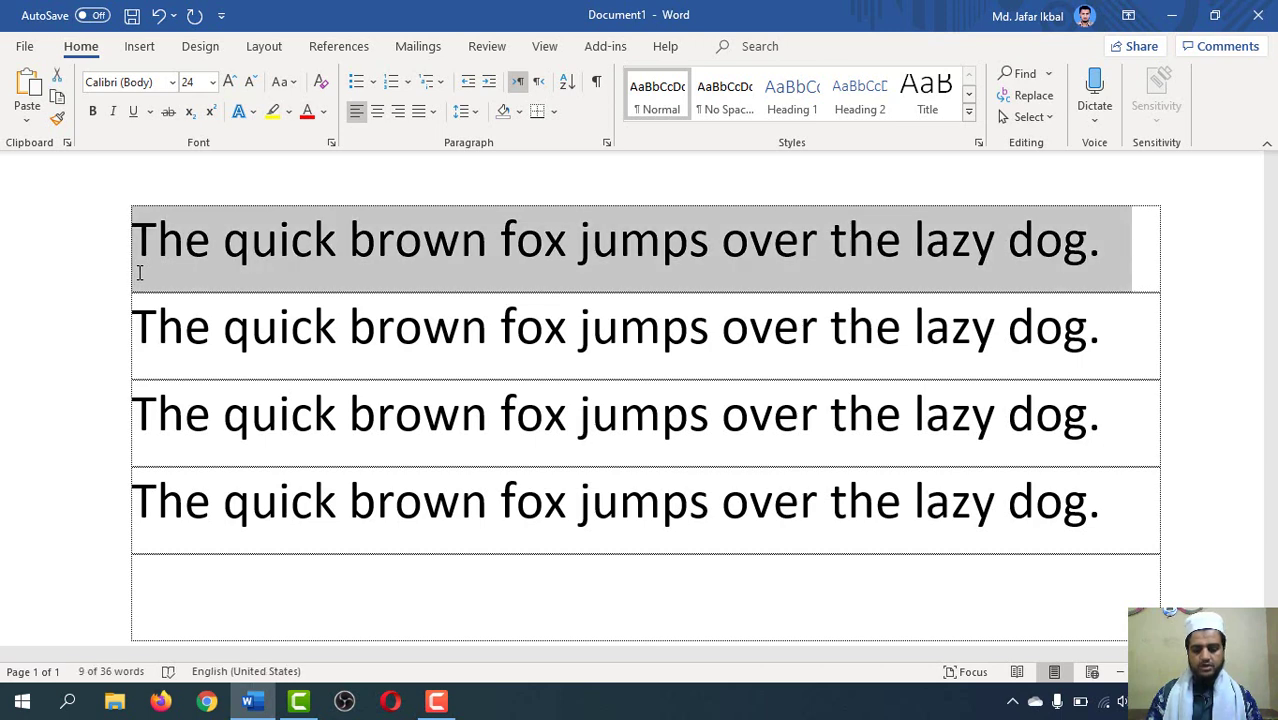
key("shift+Down")
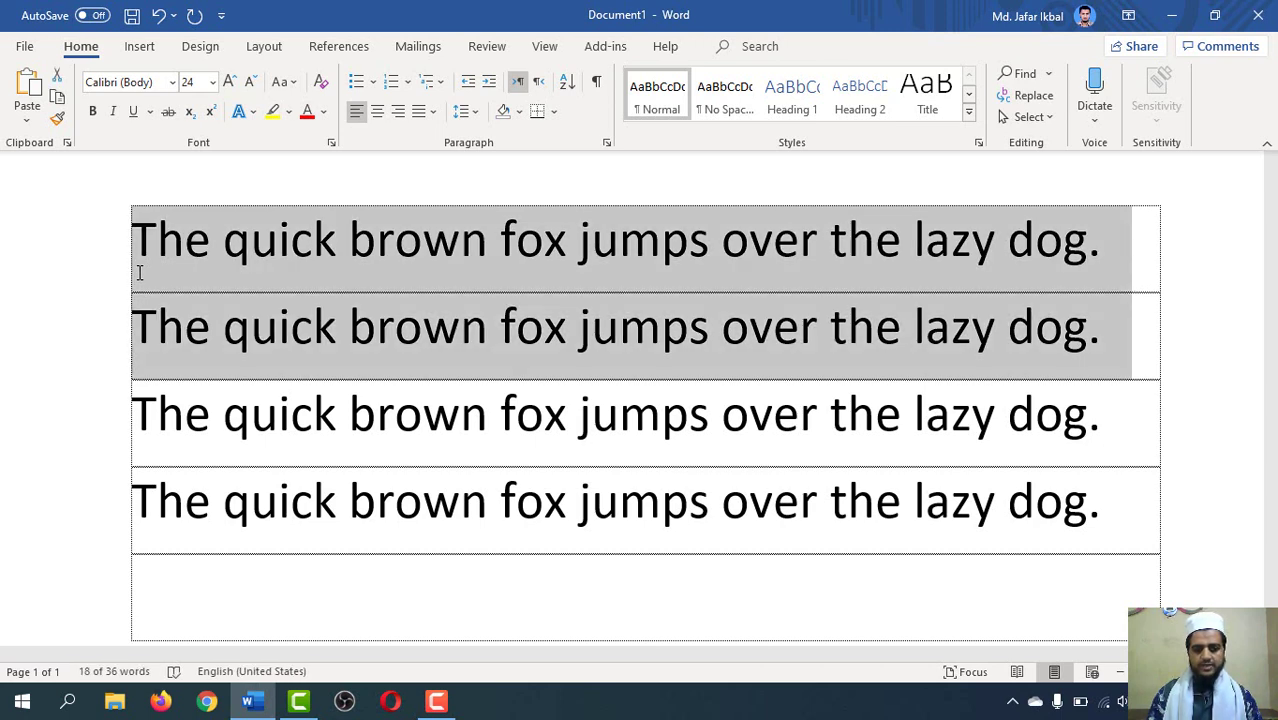
key("shift+Down")
key("shift+Down")
key("shift+Up")
key("shift+Up")
key("shift+Up")
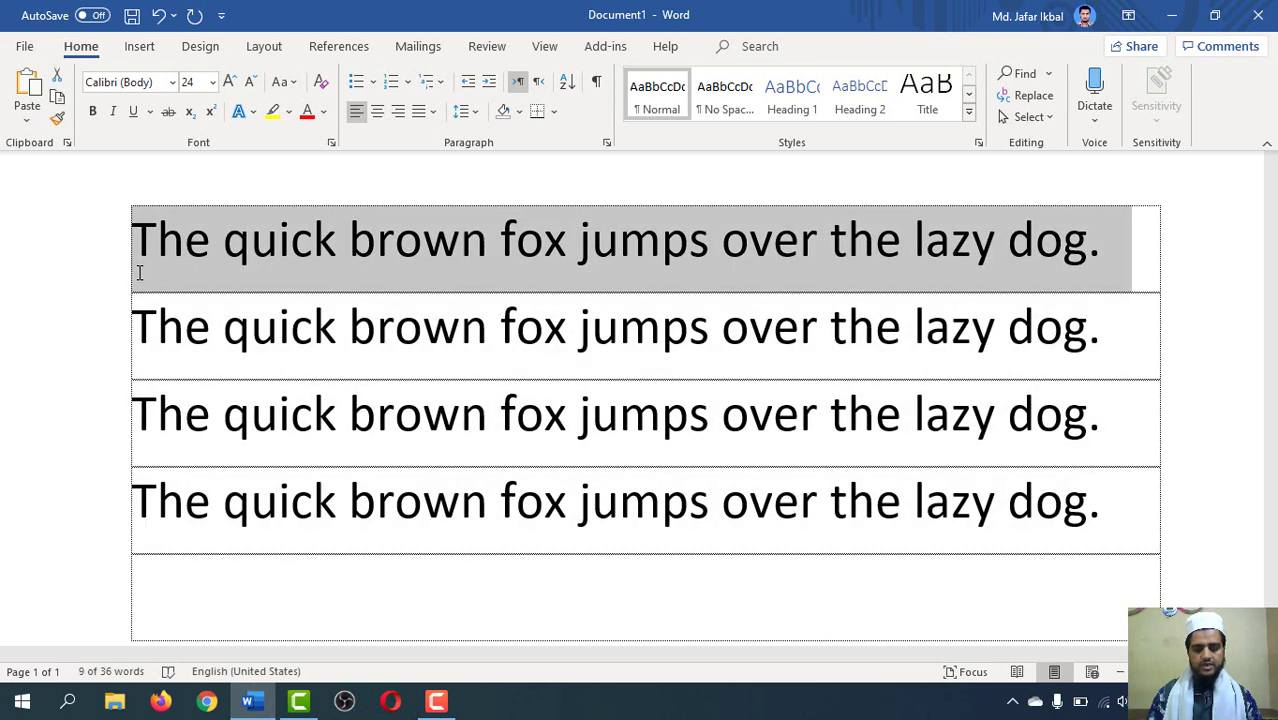
key("shift+Down")
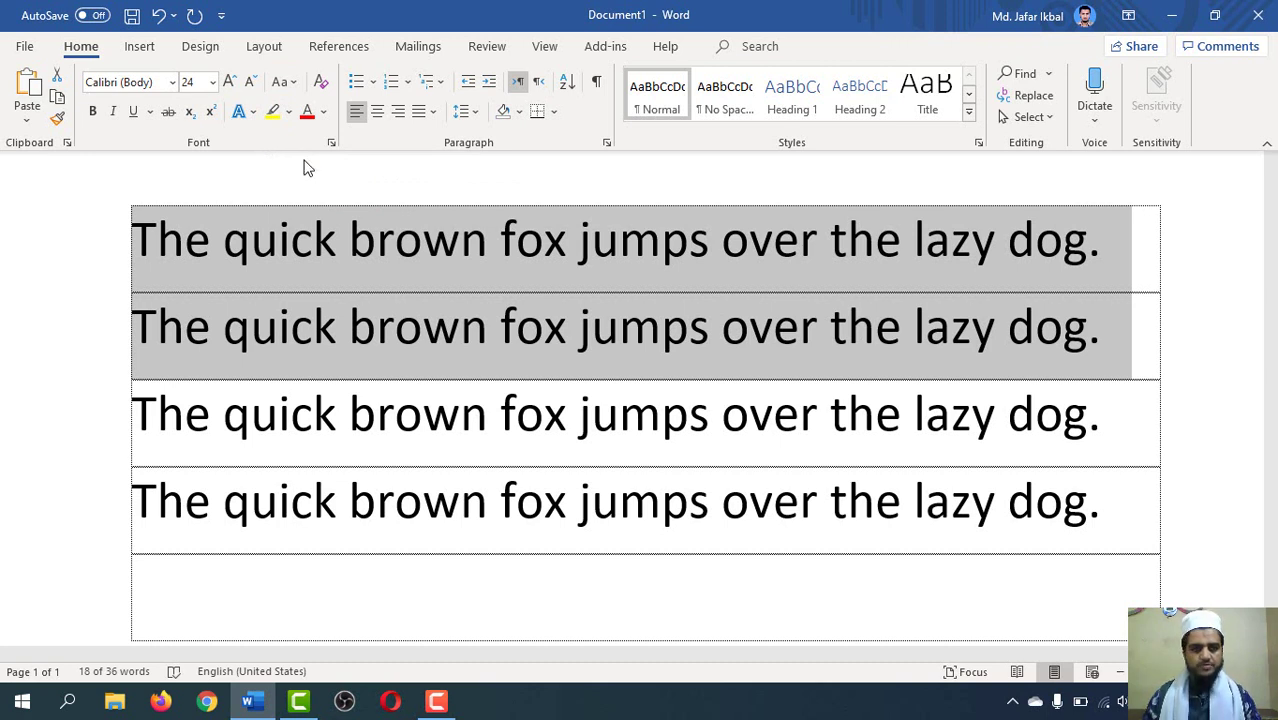
- Apply Change Case UPPERCASE to the two selected table rows
left_click(290, 84)
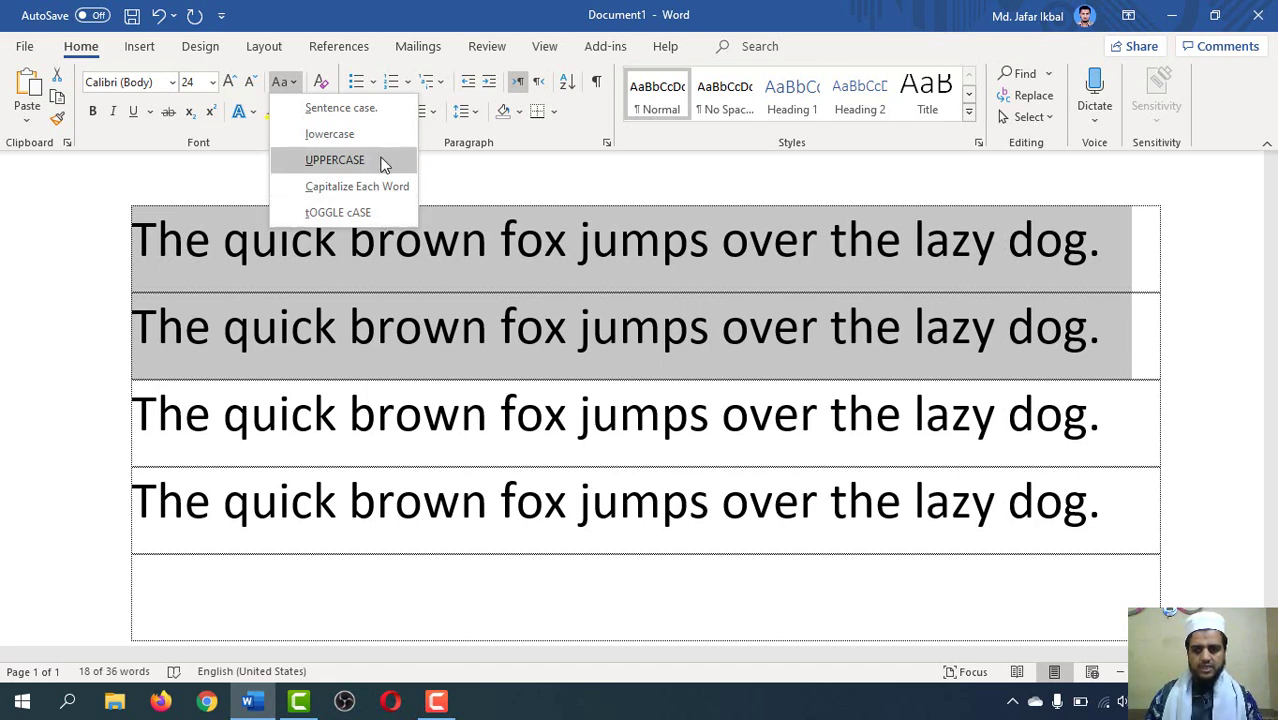
left_click(383, 163)
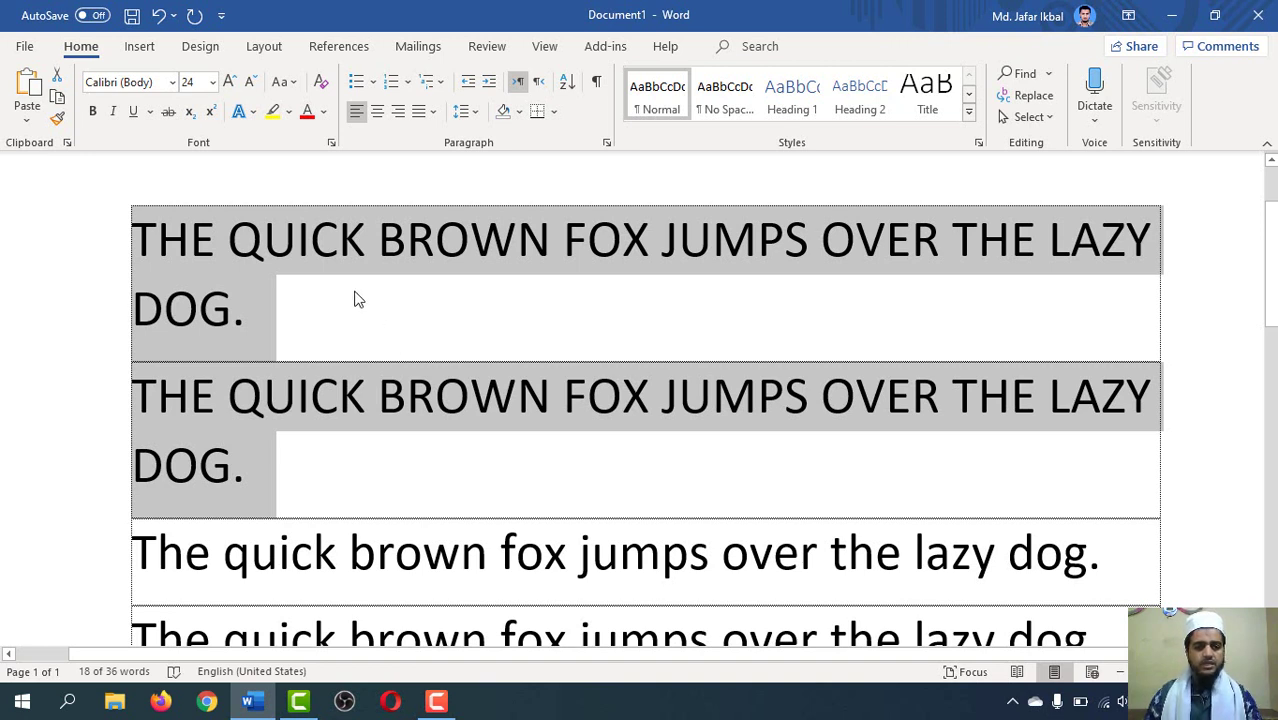
- Apply Capitalize Each Word to rows 1–2, then revert them to Sentence case
left_click(290, 82)
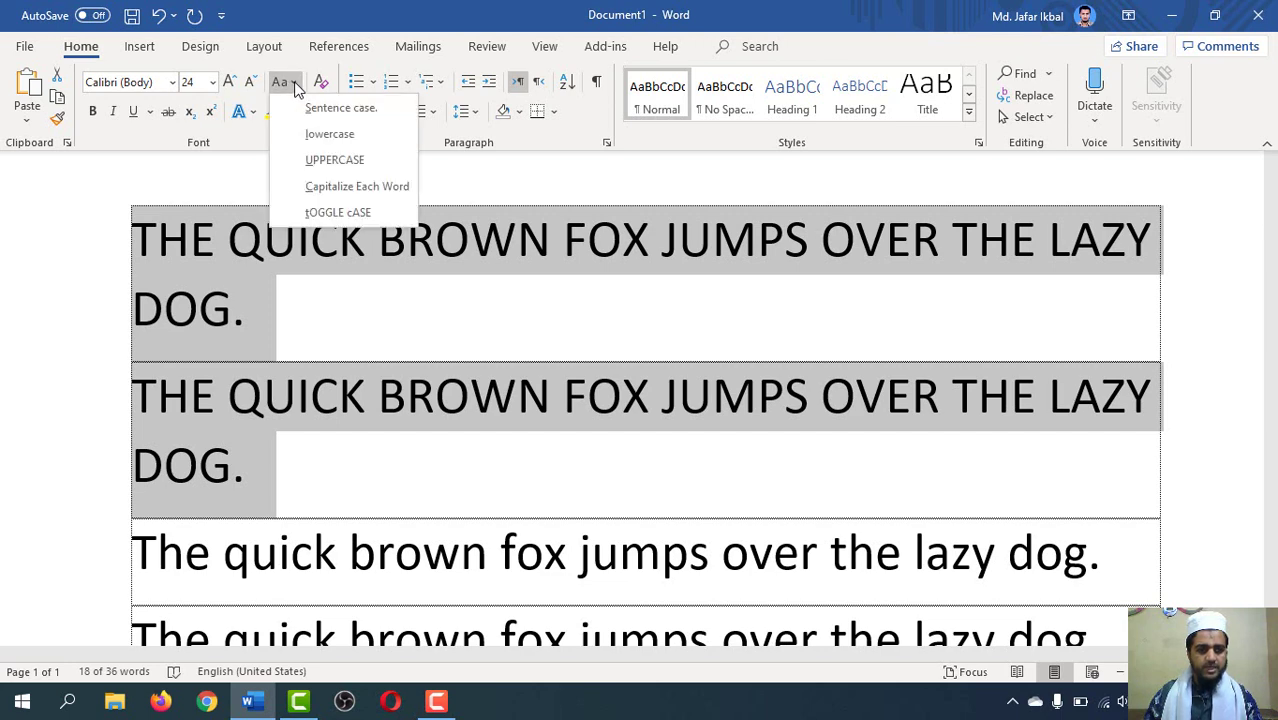
left_click(357, 189)
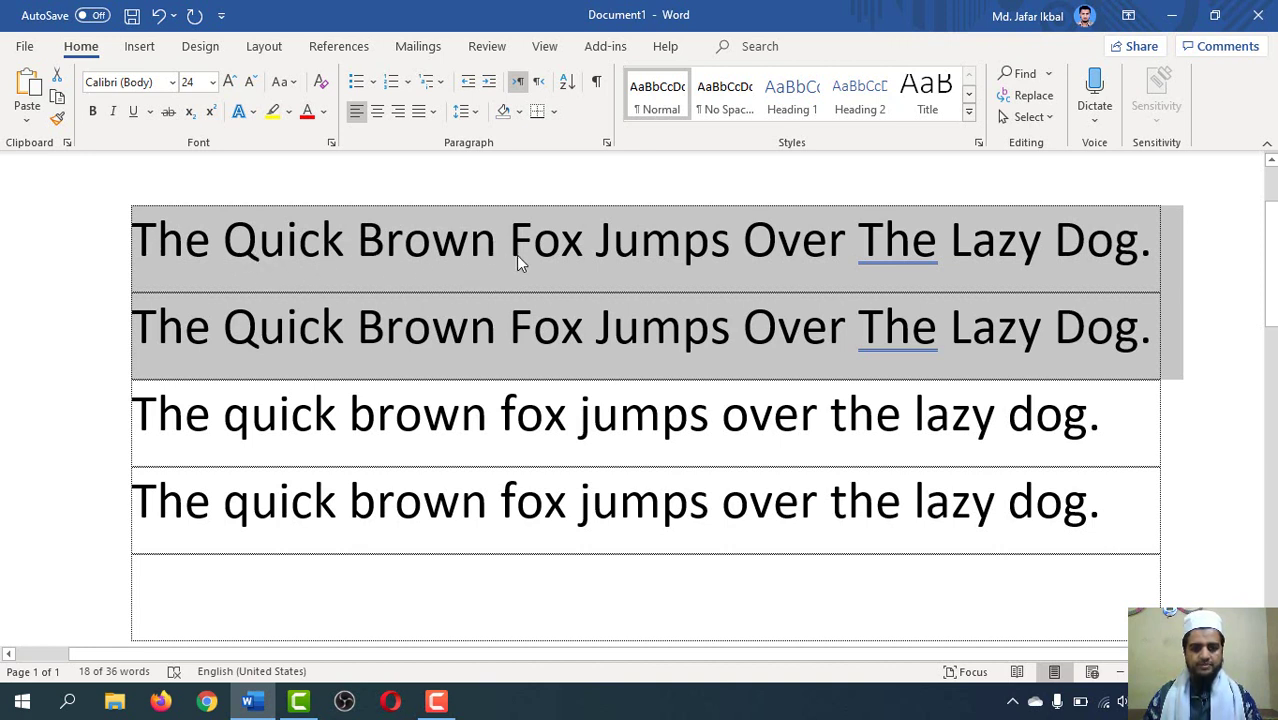
left_click(284, 82)
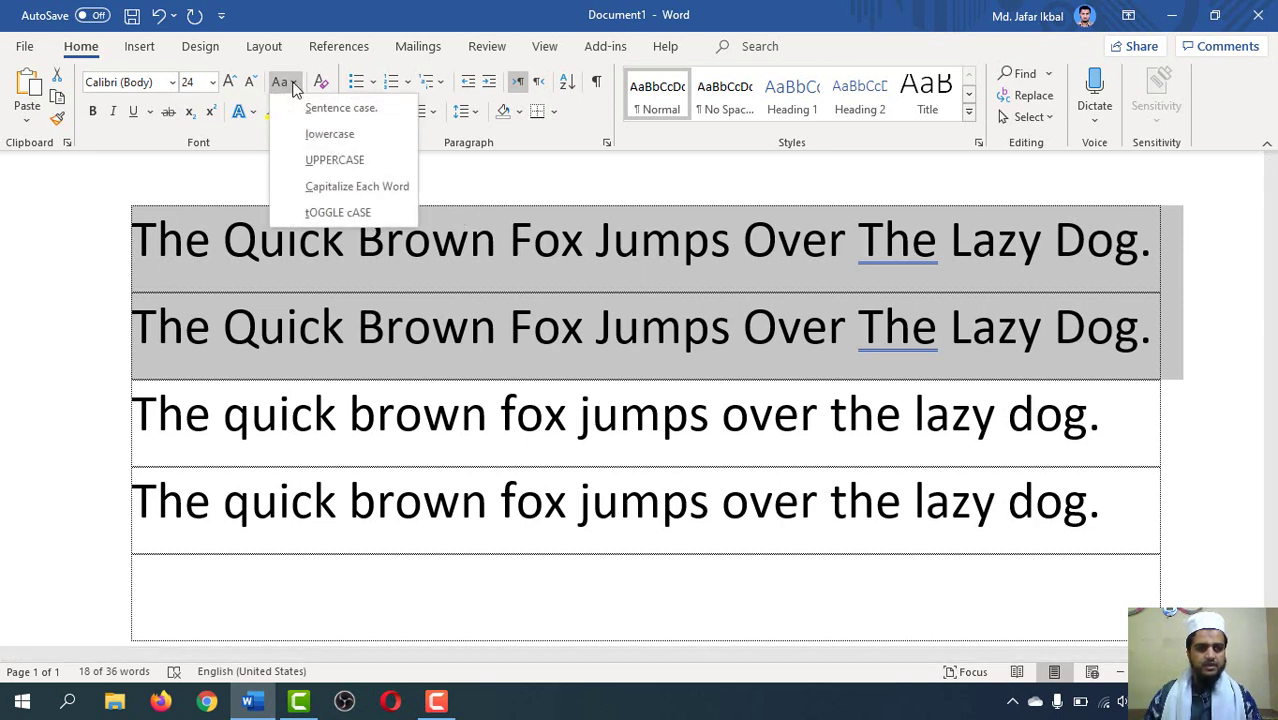
left_click(340, 108)
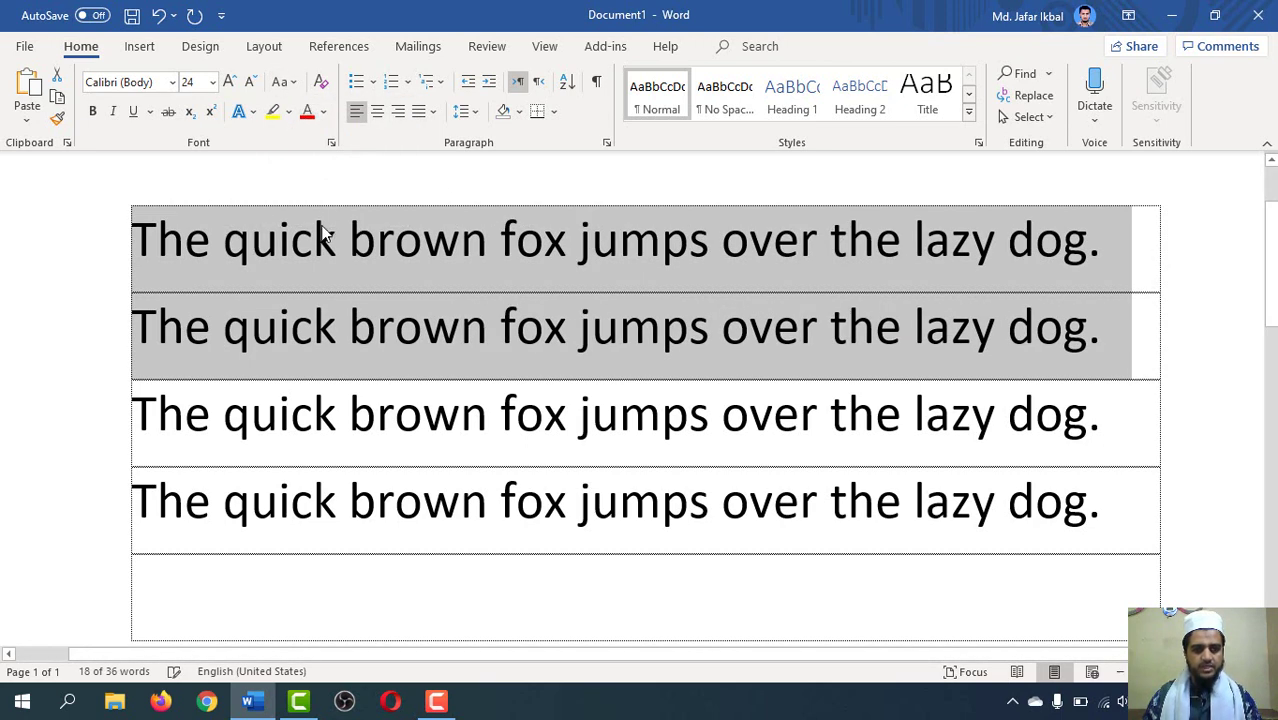
left_click(526, 338)
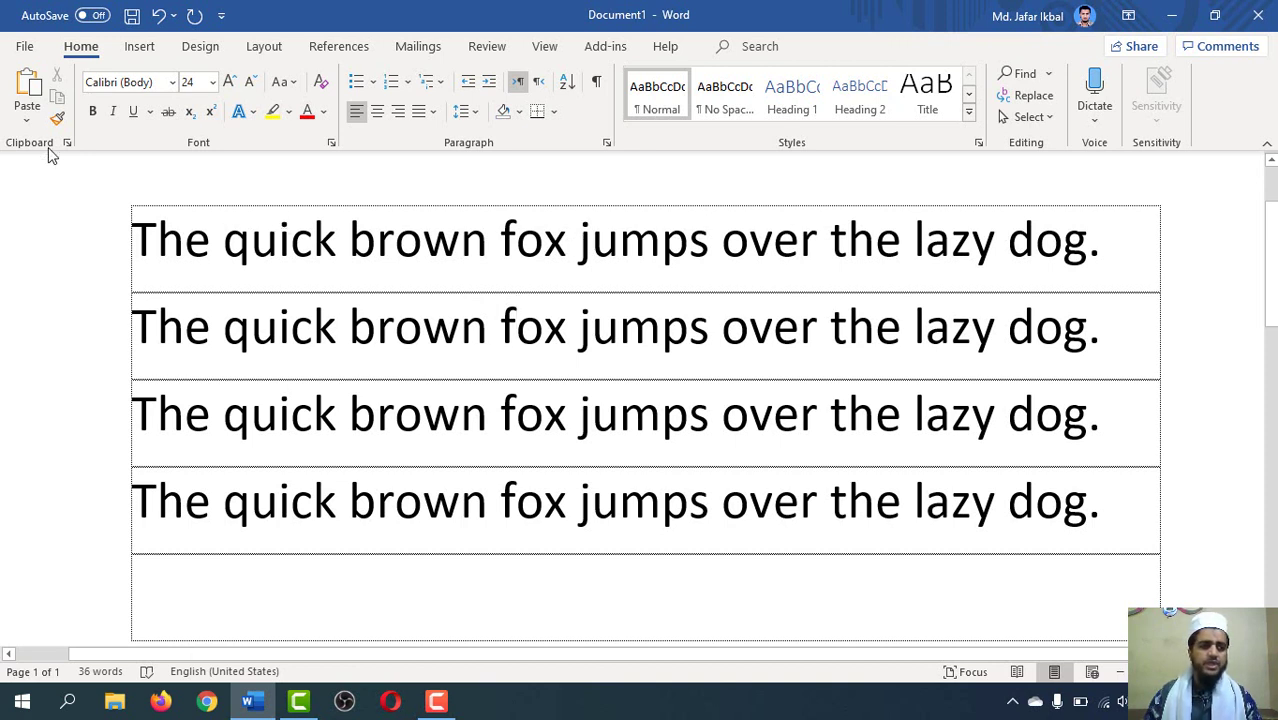
- Create a new blank document, Document2, via File > New
left_click(24, 50)
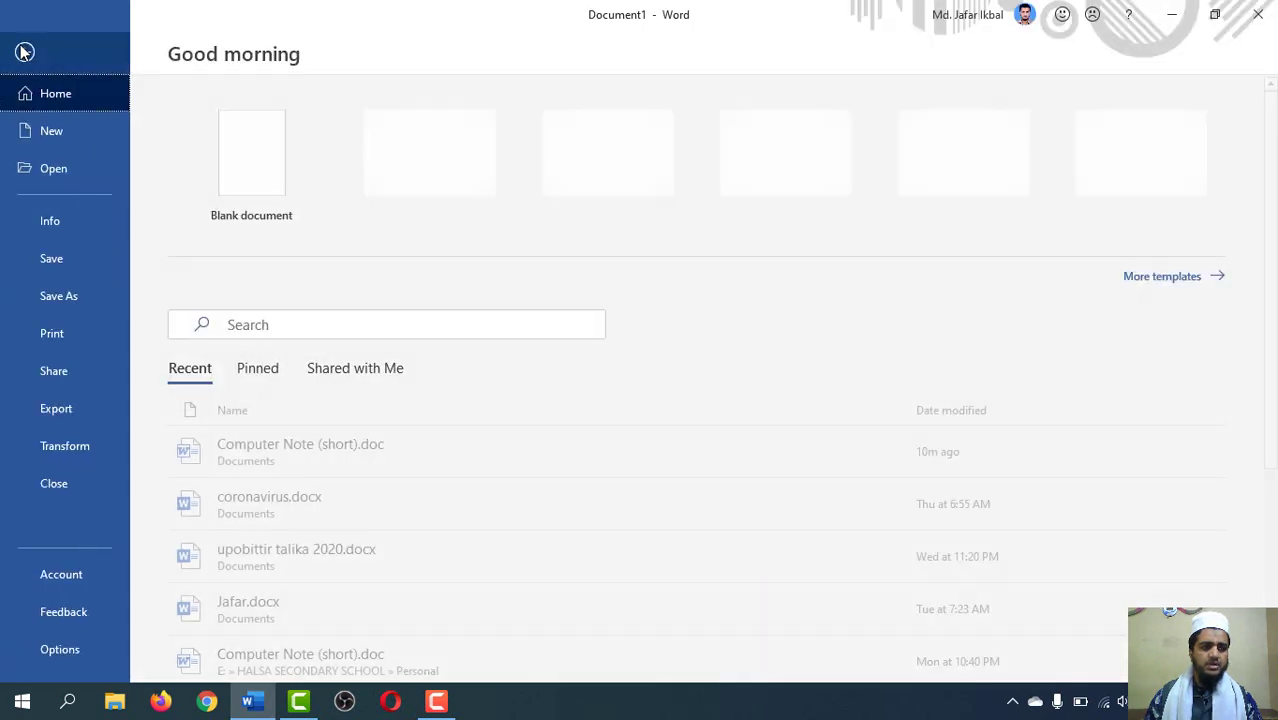
left_click(85, 133)
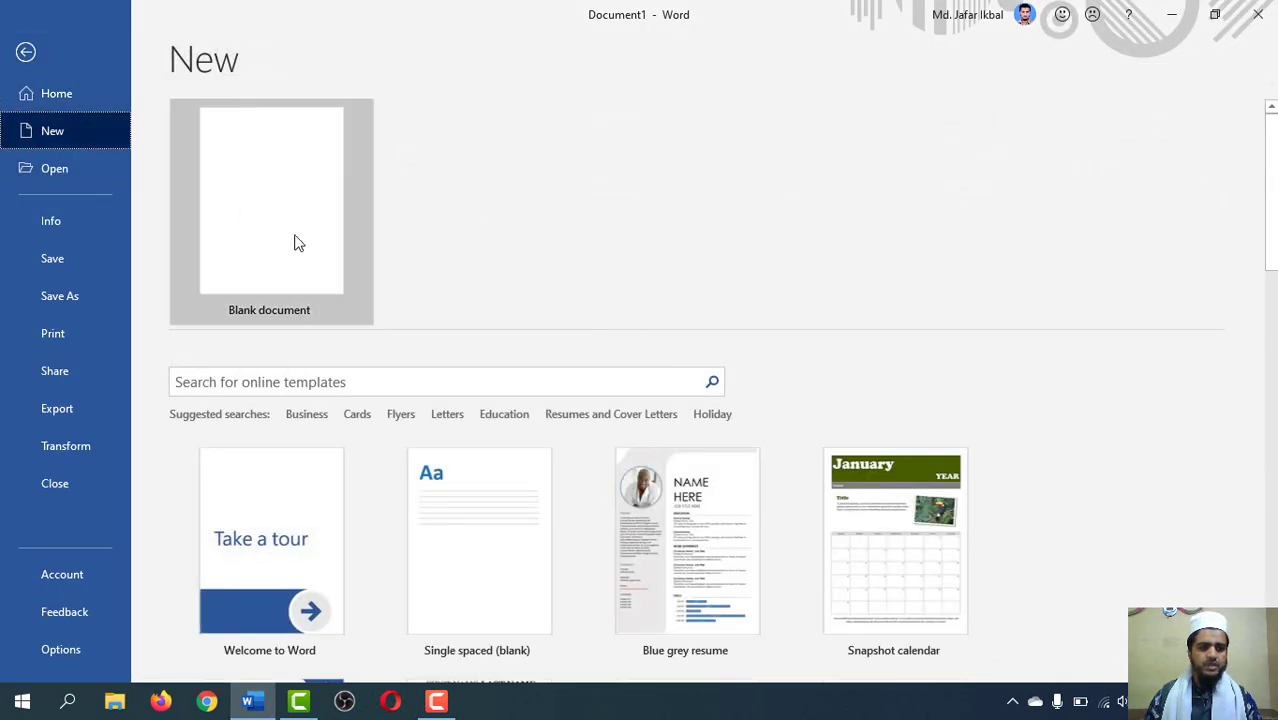
left_click(295, 241)
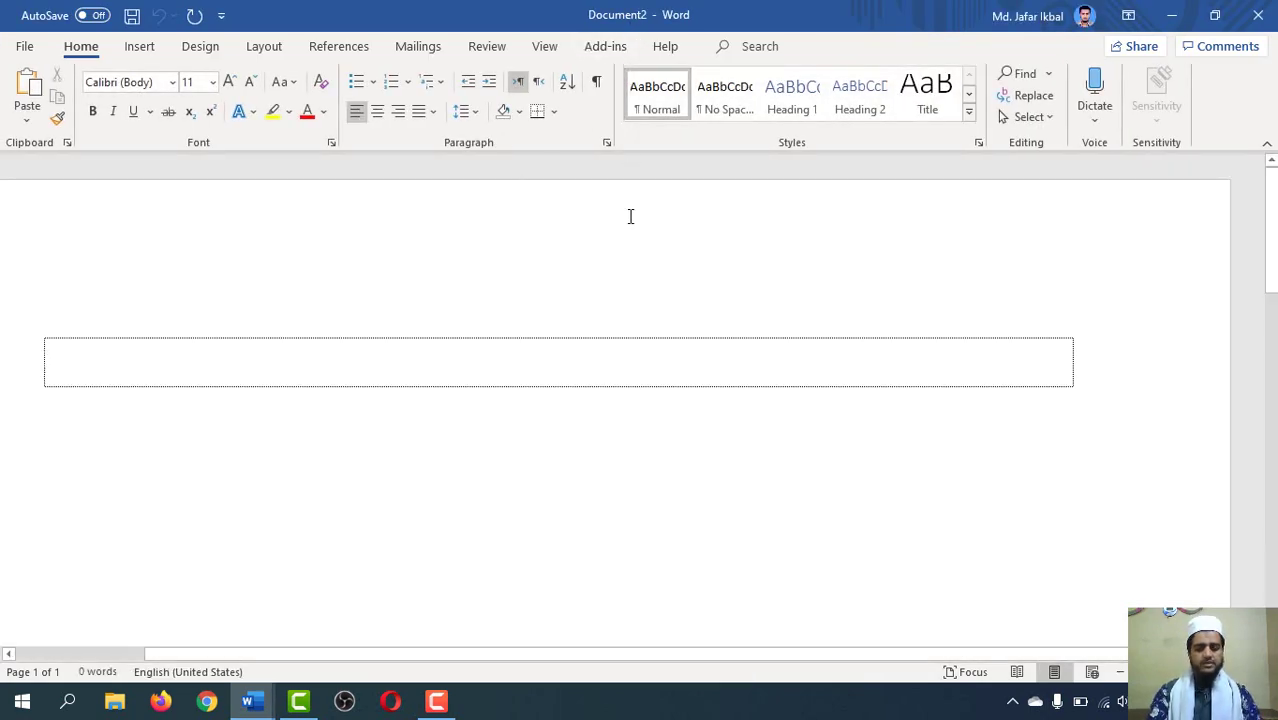
- Type the author's full name, then enlarge it to 19 pt and centre it
type("Md. ")
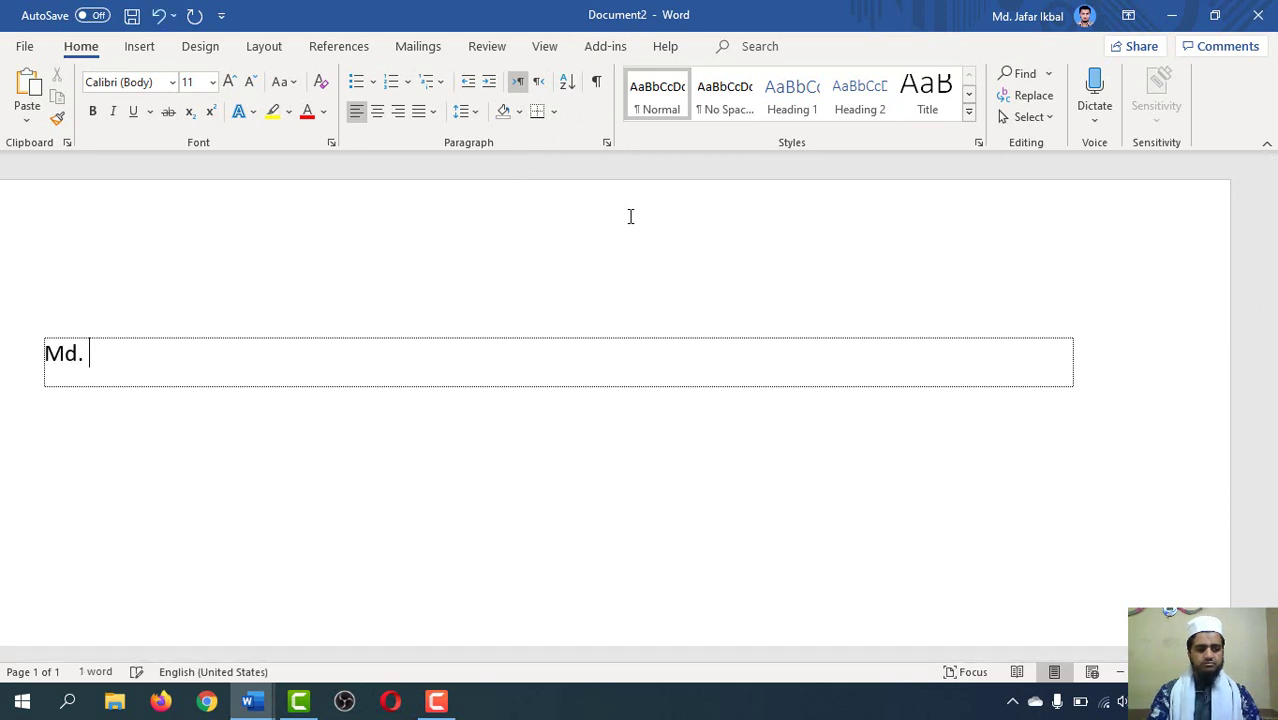
type("Jafar")
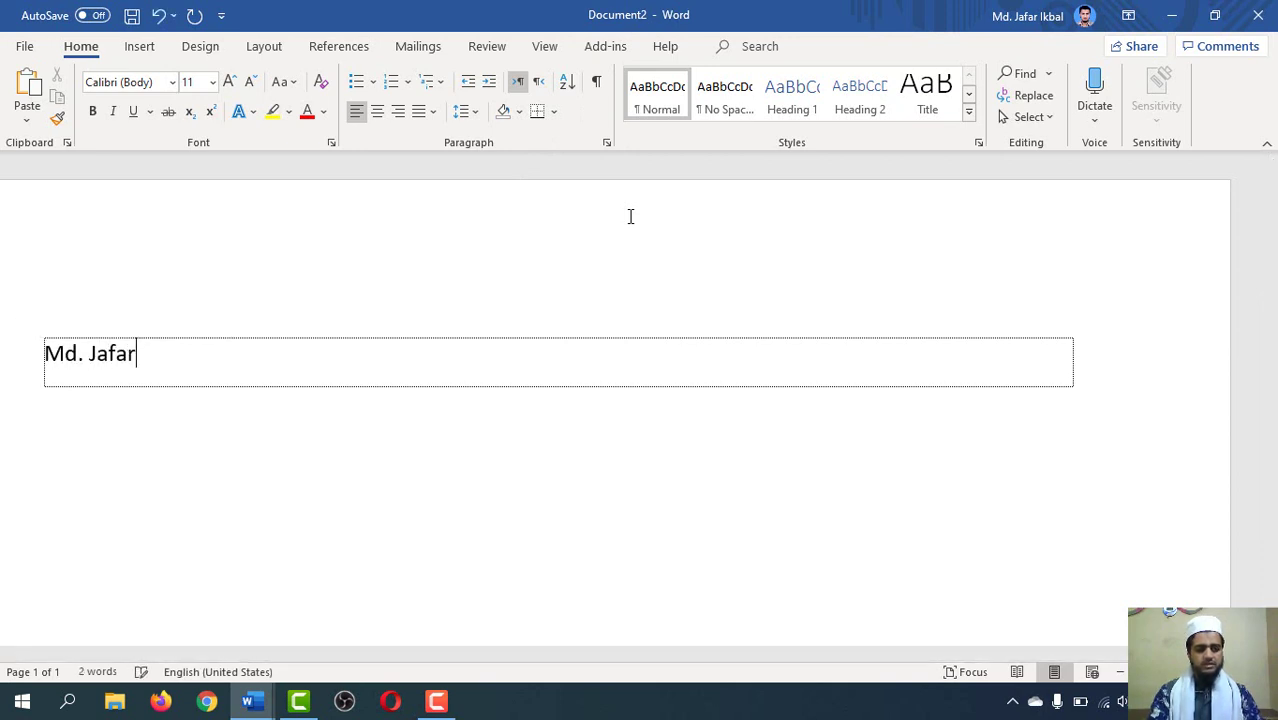
type(" Ikbal")
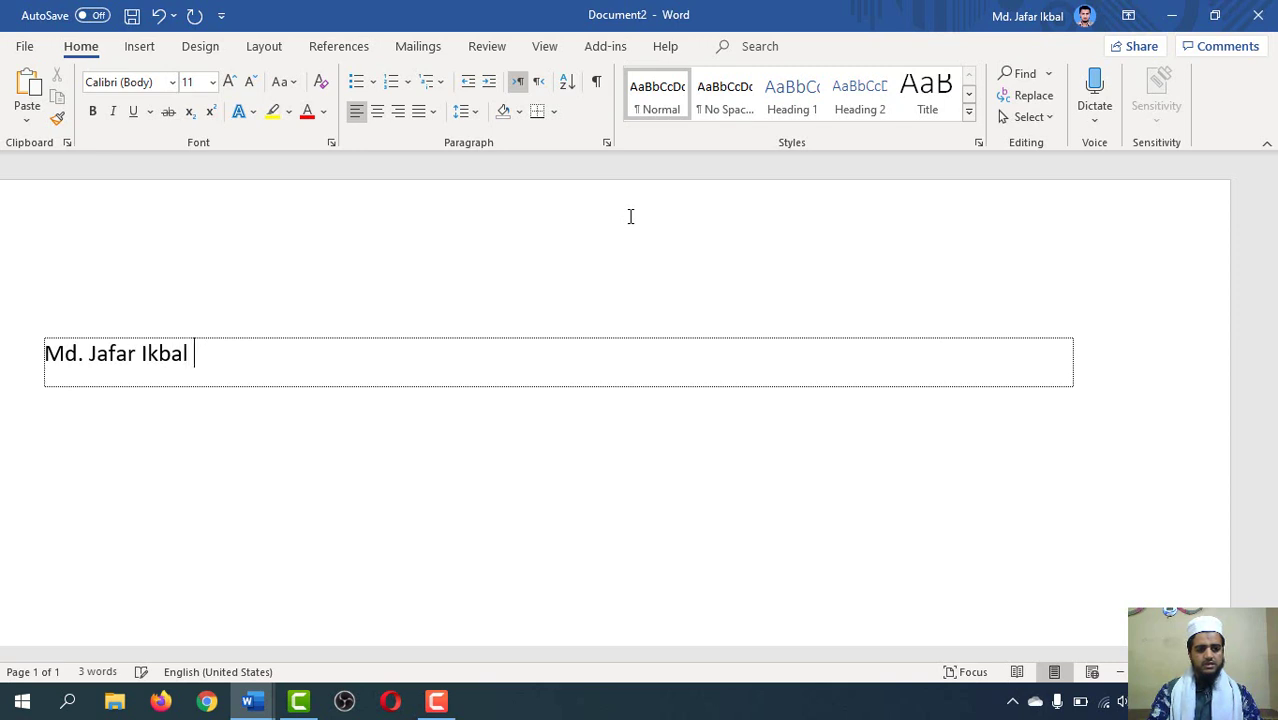
type("jew")
key("BackSpace")
key("BackSpace")
key("BackSpace")
type("J")
type("ewel")
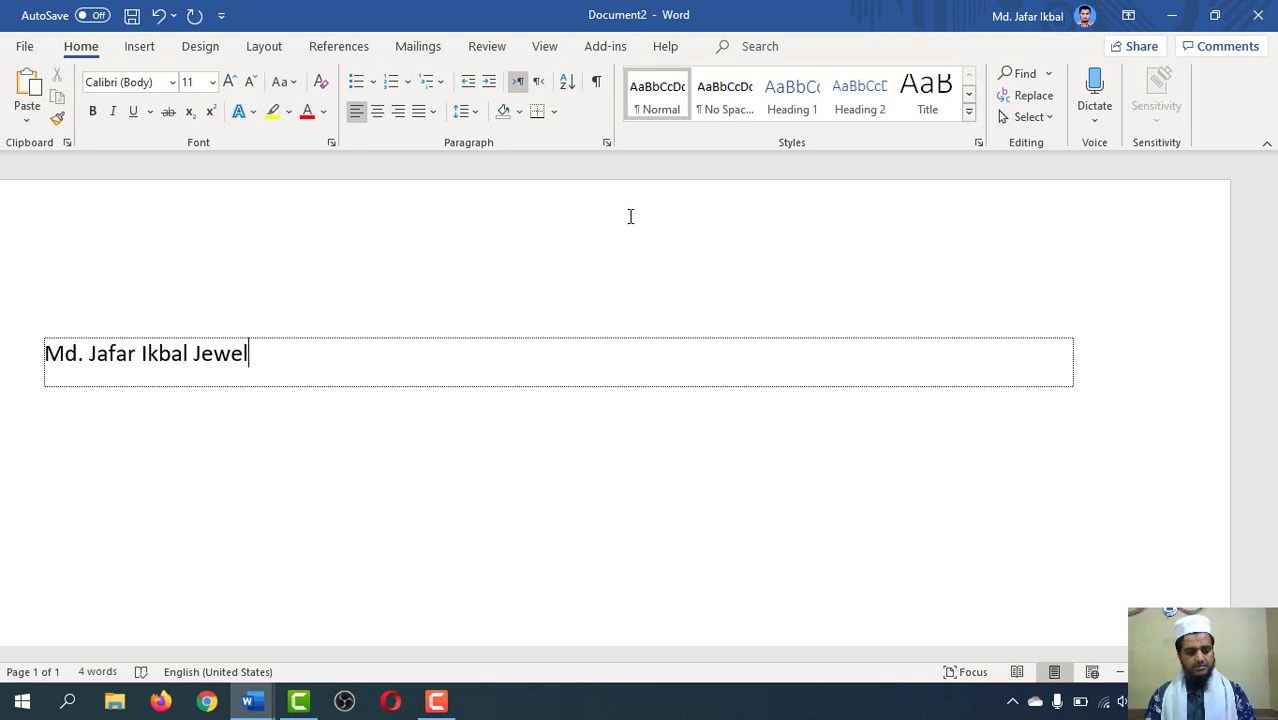
key("ctrl+a")
key("ctrl+bracketright")
key("ctrl+bracketright")
key("ctrl+bracketright")
key("ctrl+bracketright")
key("ctrl+bracketright")
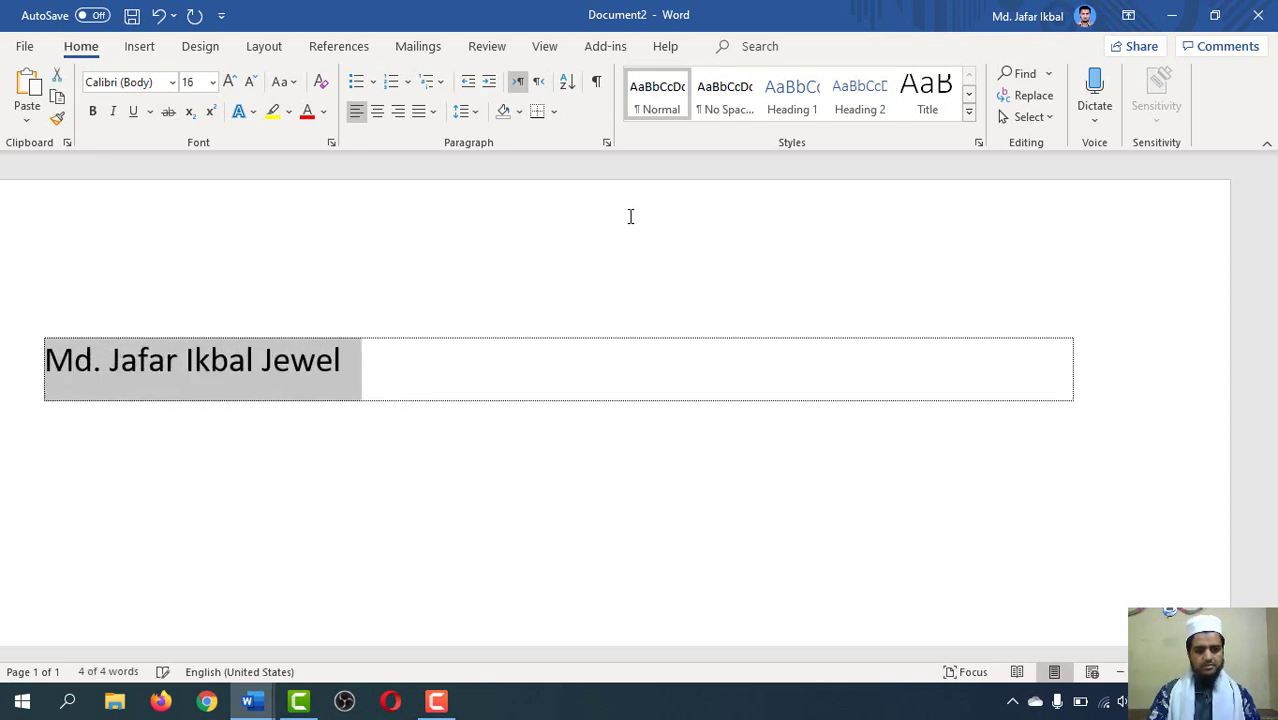
key("ctrl+bracketright")
key("ctrl+bracketright")
key("ctrl+bracketright")
key("ctrl+e")
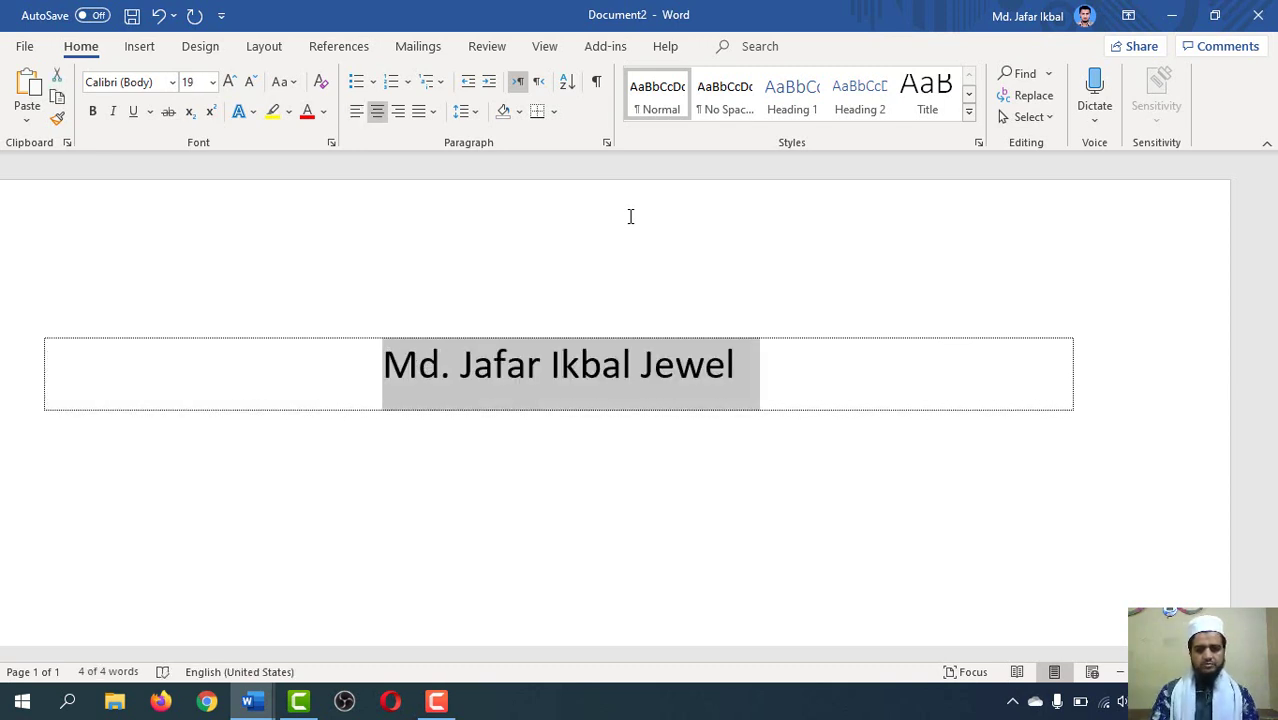
- Close the new document with the centred name line without saving its changes
left_click(1265, 20)
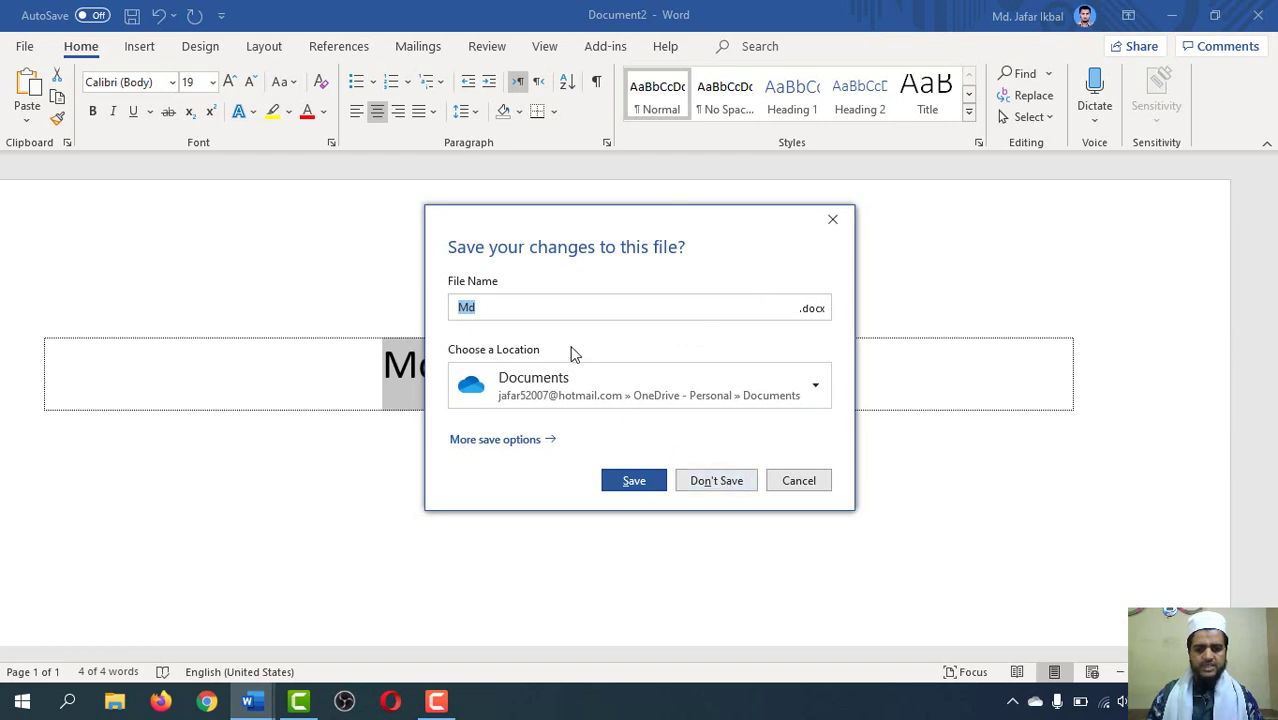
left_click(728, 481)
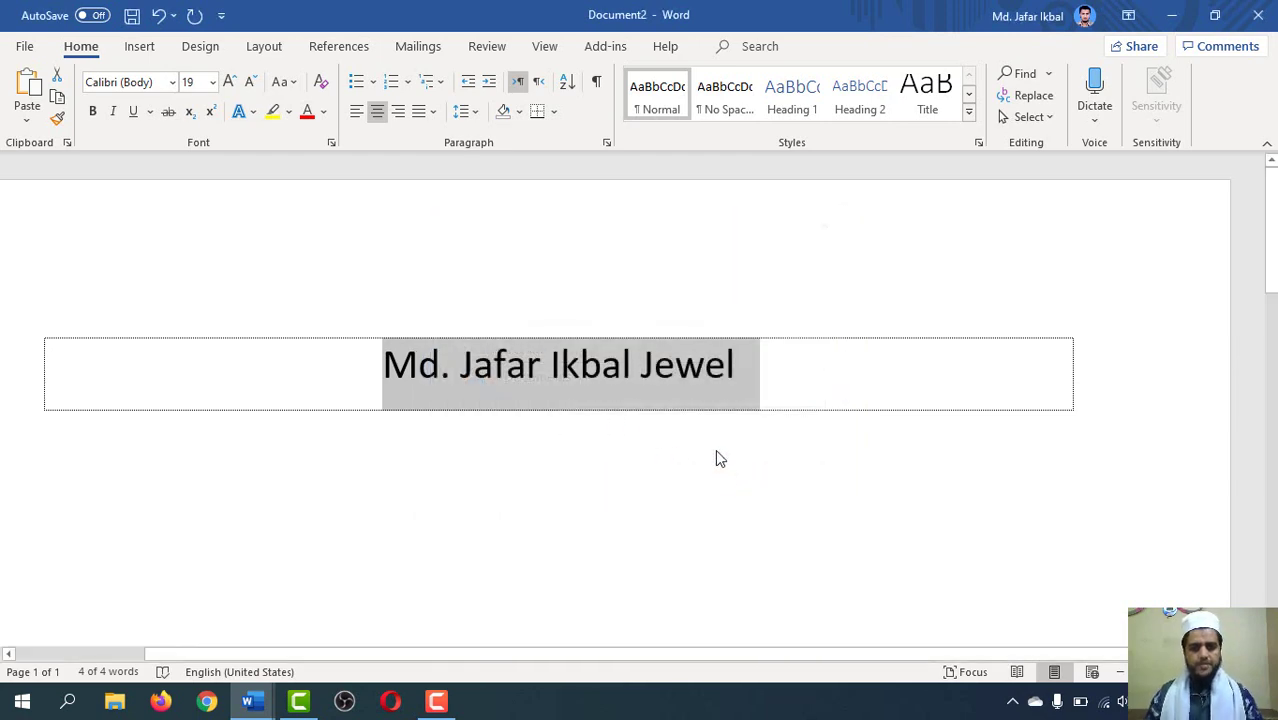